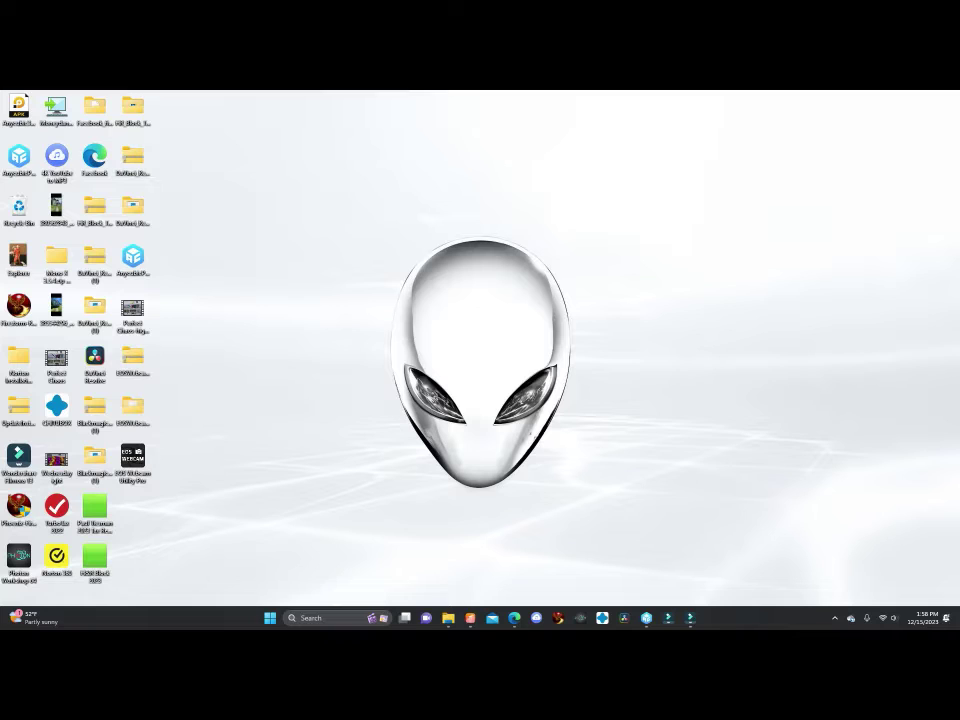
Step: Browse the USB drive's Anycubic Photon Workshop folder to locate the Windows installer AnycubicPhotonWorkshop_V3.0.2
left_click(448, 617)
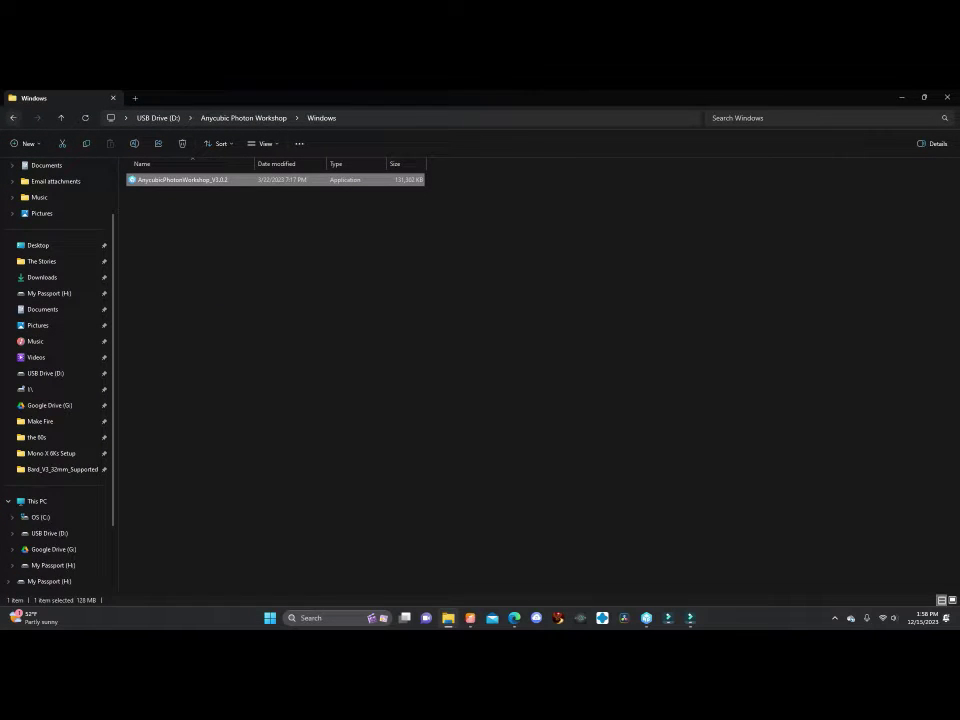
left_click(13, 118)
left_click(61, 118)
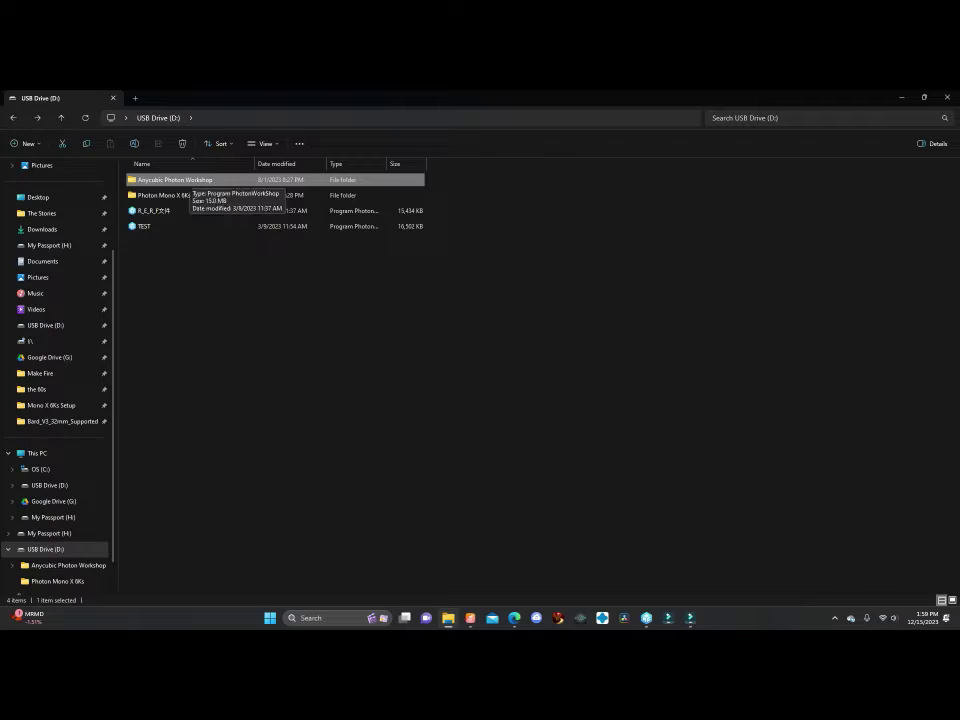
double_click(185, 180)
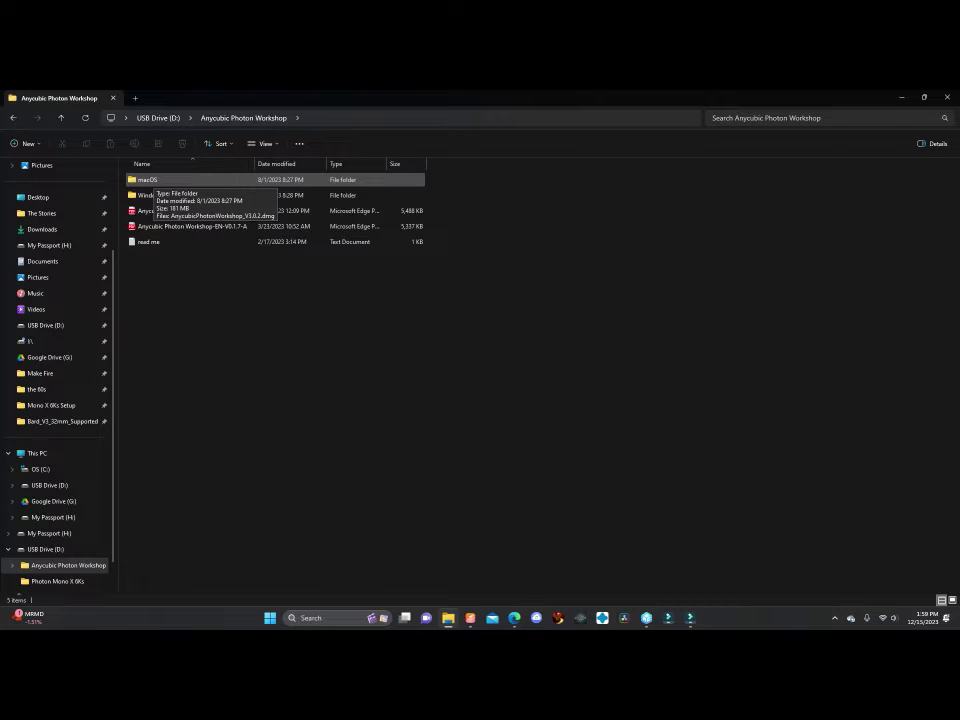
left_click(155, 194)
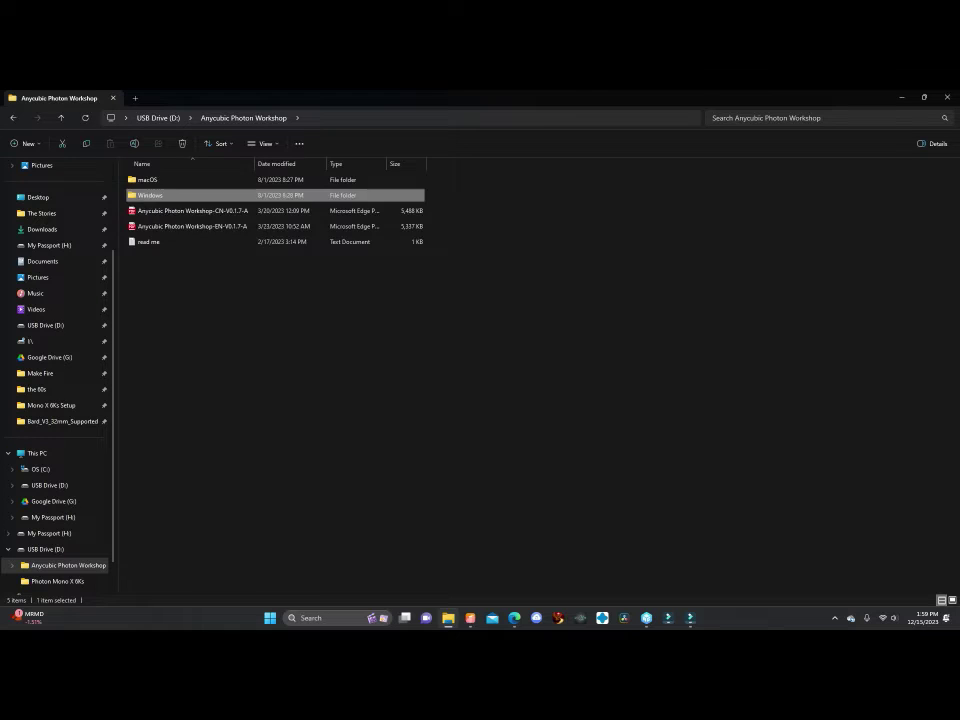
double_click(155, 194)
left_click(182, 180)
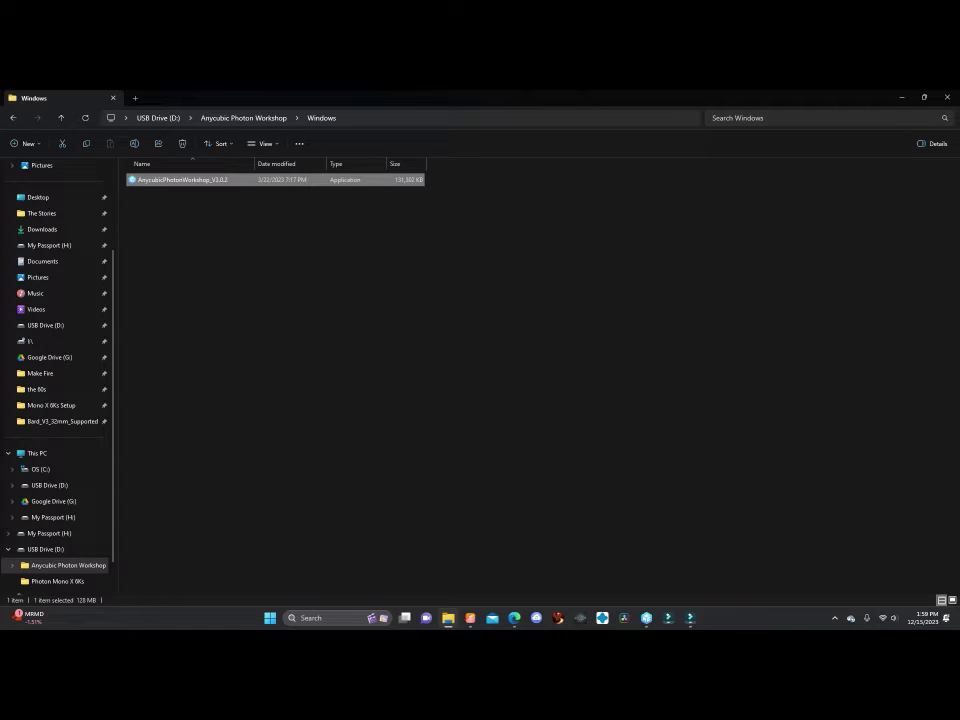
left_click(902, 97)
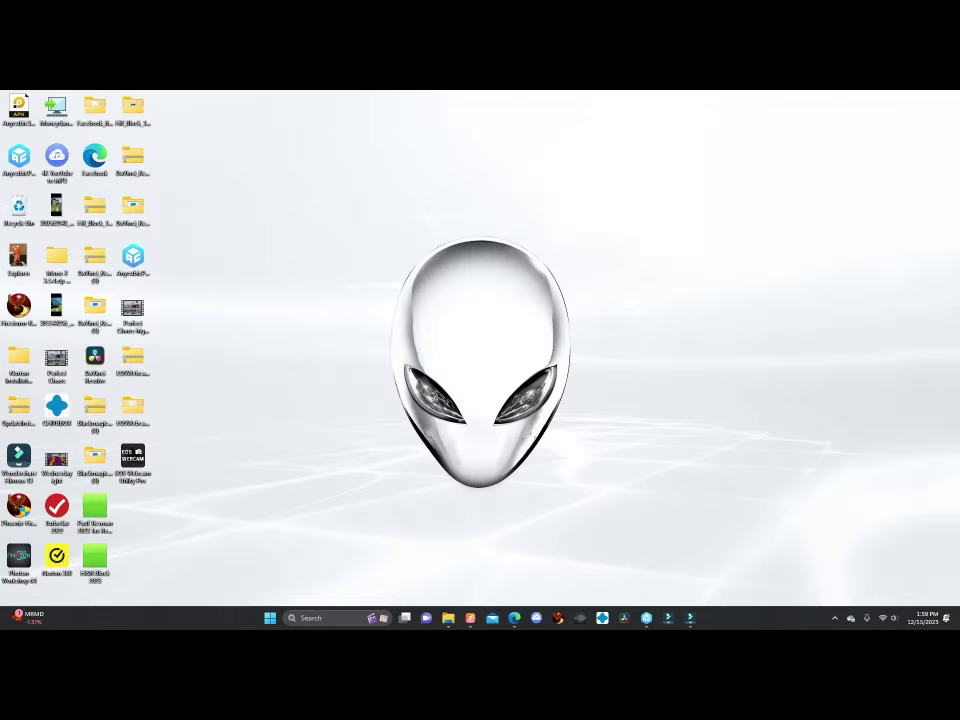
Step: Switch to Anycubic Photon Workshop in a maximized window and import the 32mm_Bard_Supported model
left_click(646, 618)
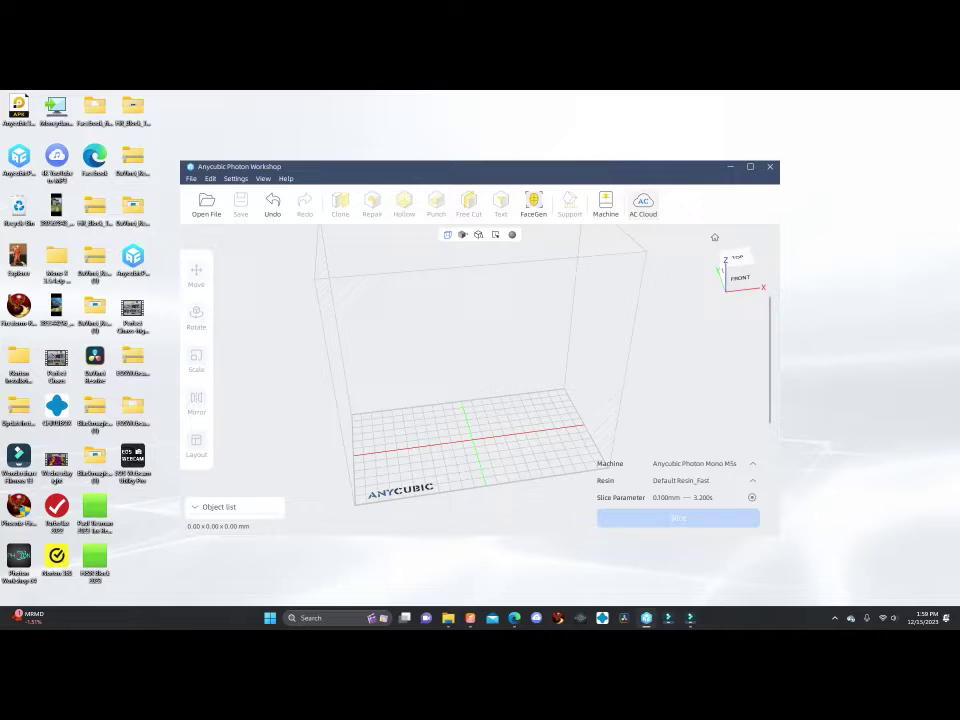
left_click(750, 166)
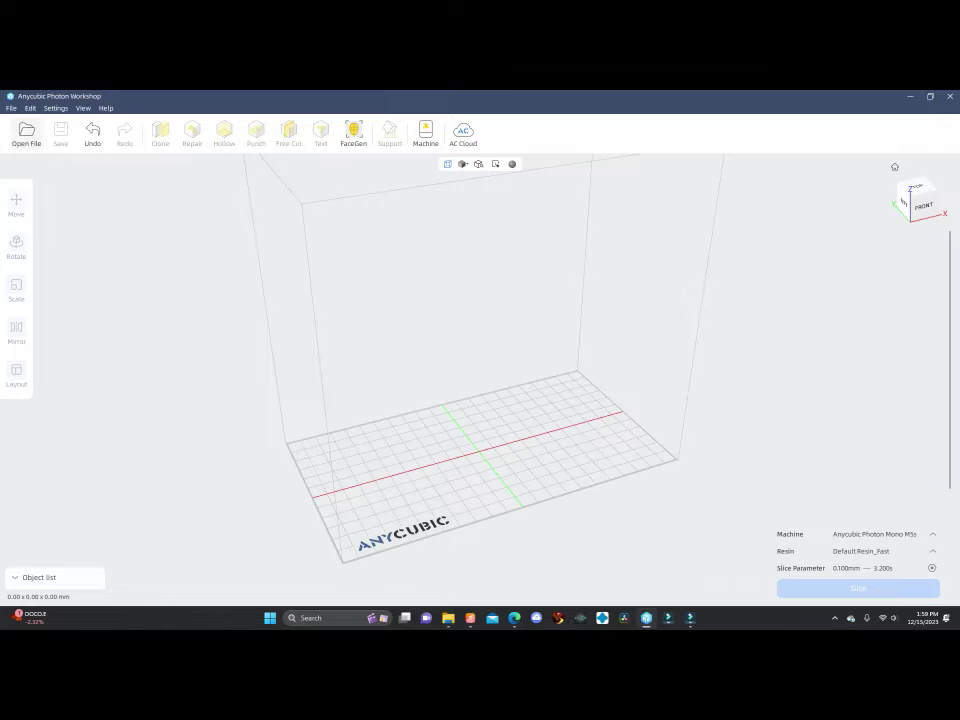
left_click(26, 134)
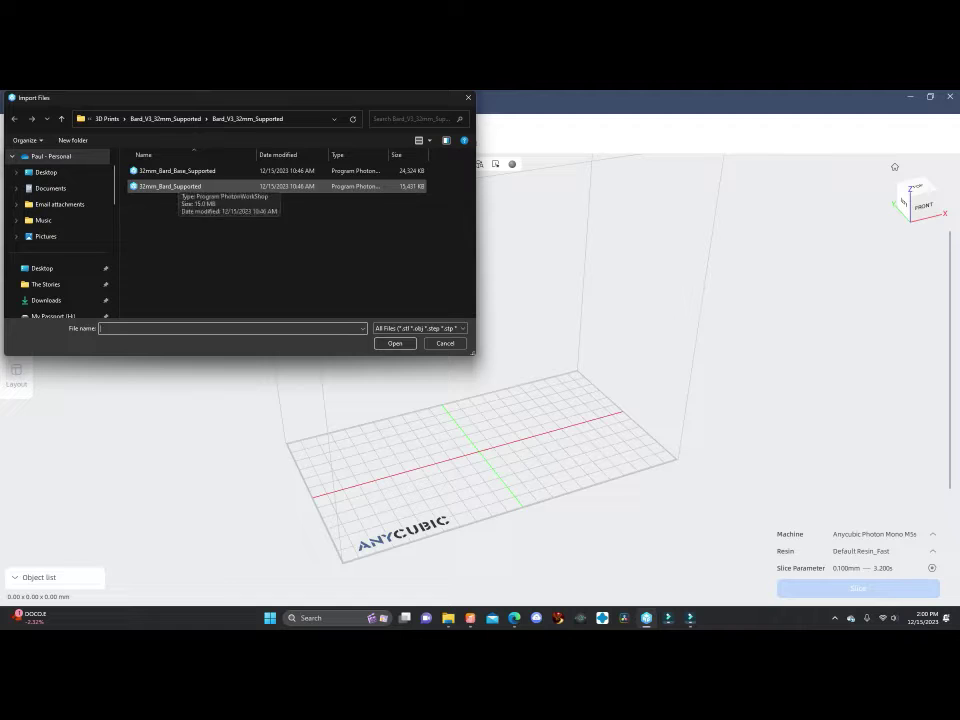
left_click(168, 186)
left_click(395, 343)
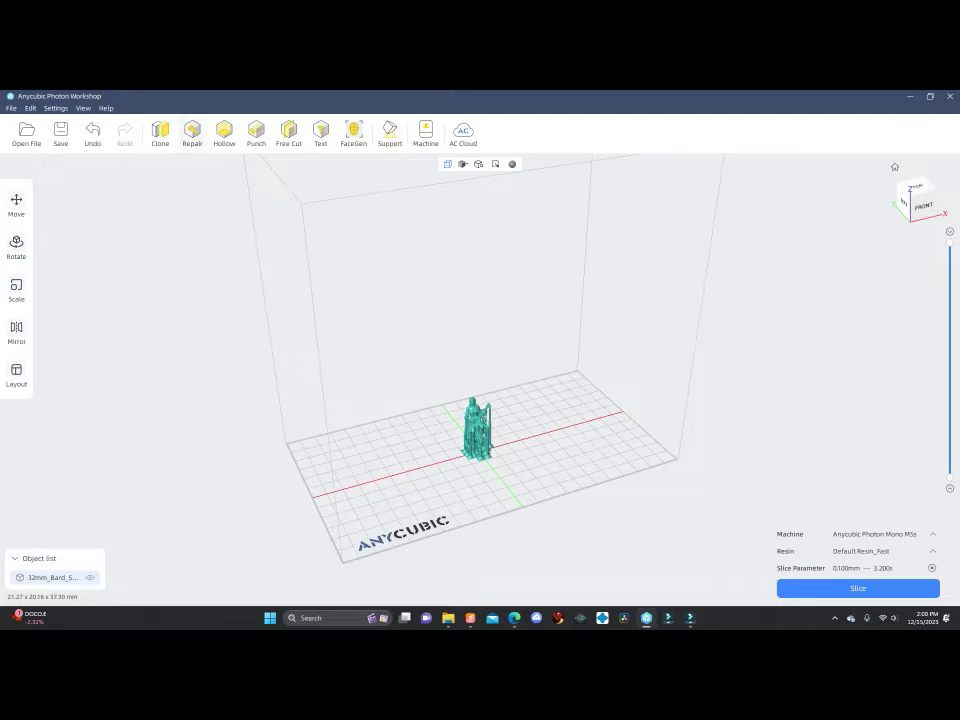
left_click(26, 135)
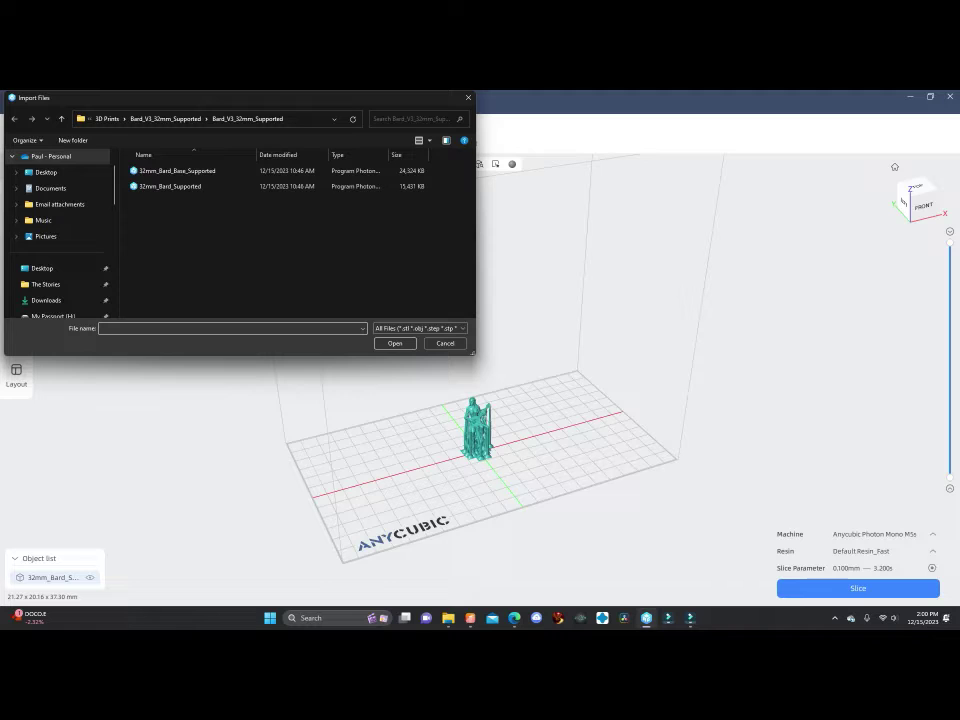
left_click(445, 343)
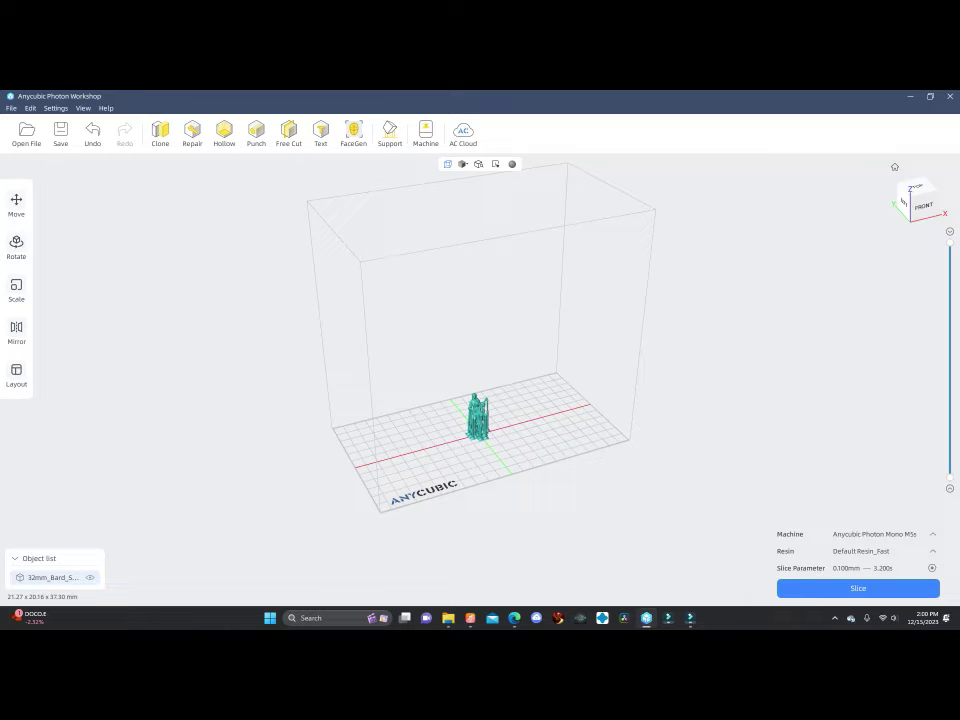
Step: Examine the imported bard figure and the build volume from different angles and distances
right_click_drag(480, 400, 462, 412)
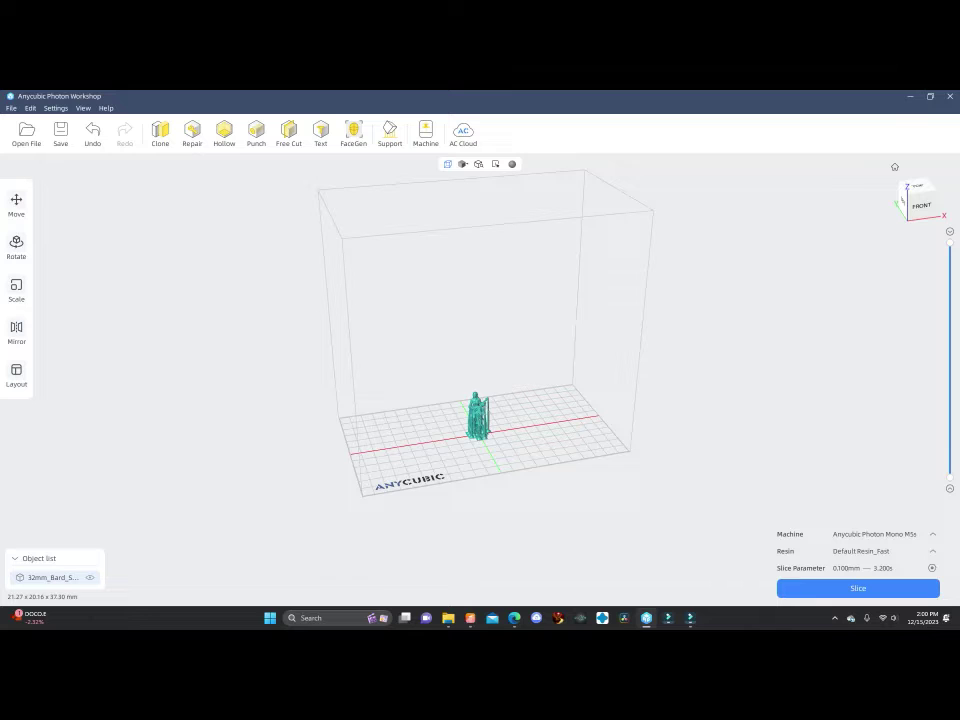
middle_click_drag(470, 412, 463, 443)
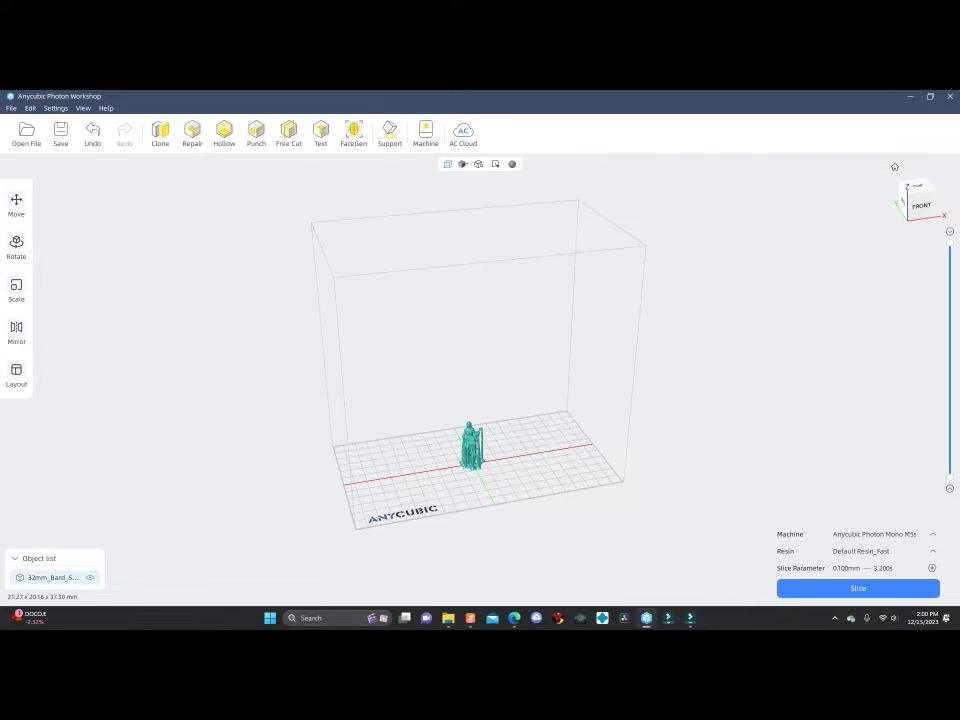
right_click_drag(465, 443, 484, 458)
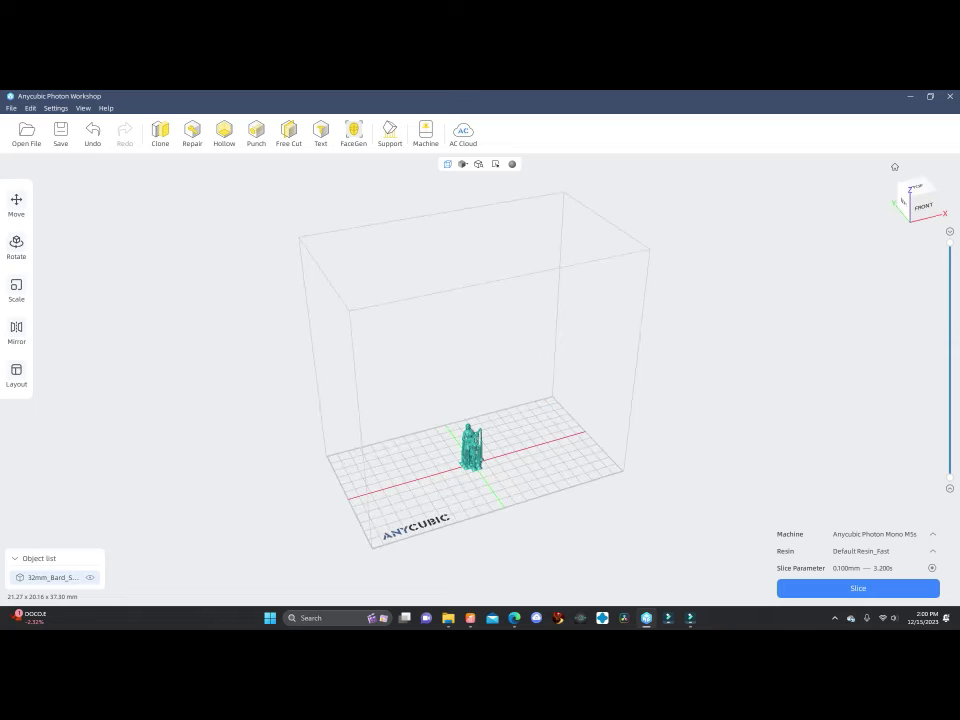
scroll(480, 380, "down", 3)
scroll(480, 380, "up", 7)
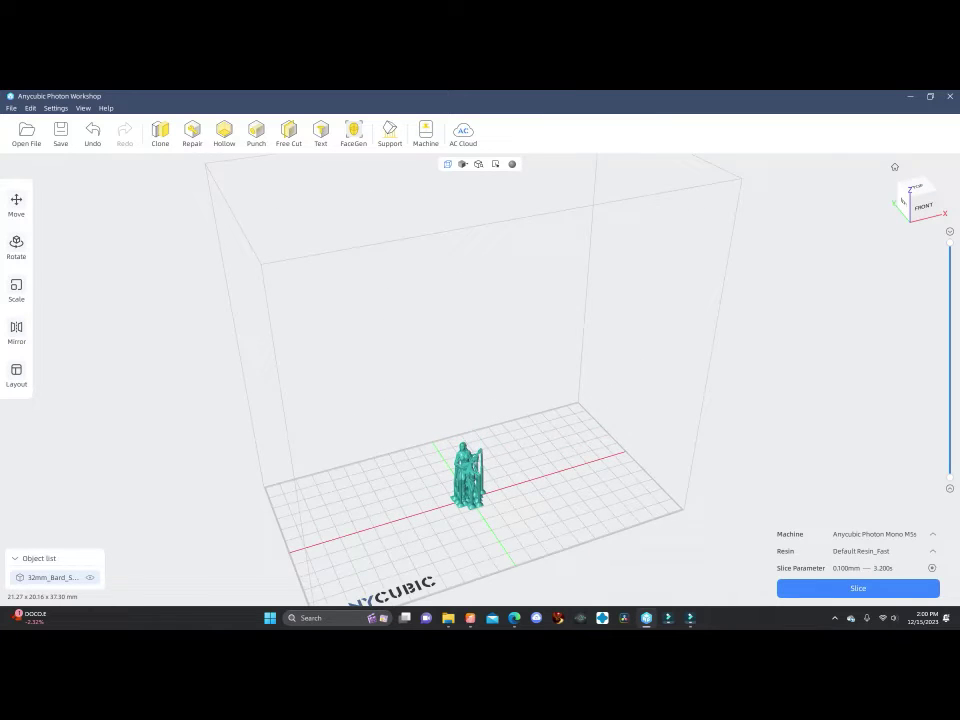
middle_click_drag(468, 478, 471, 402)
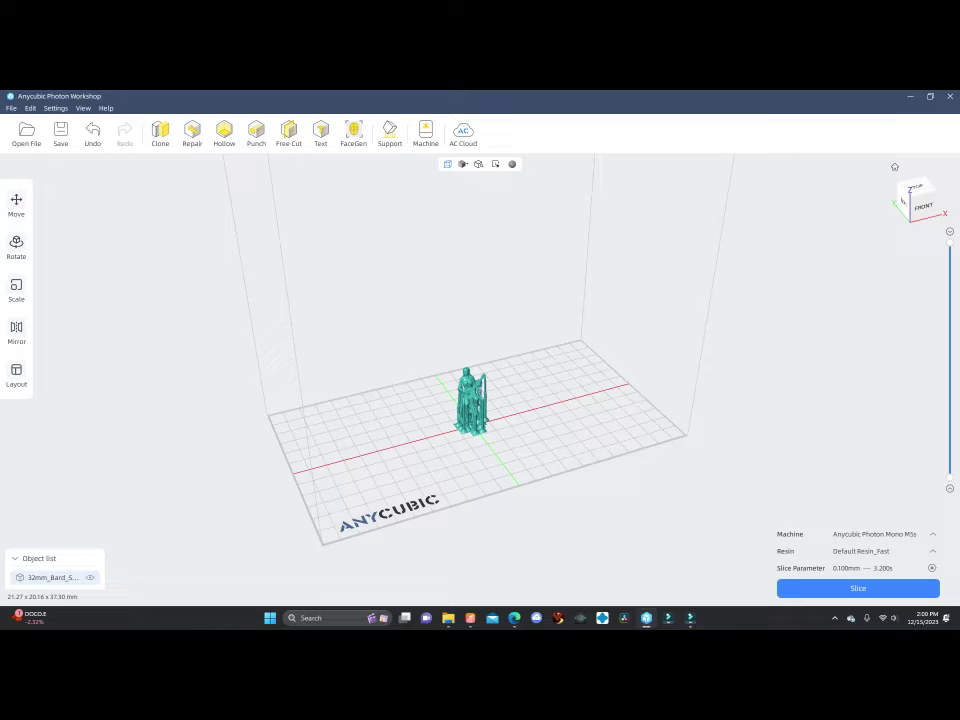
Step: Clone the bard figure with the number of copies at 1
left_click(354, 302)
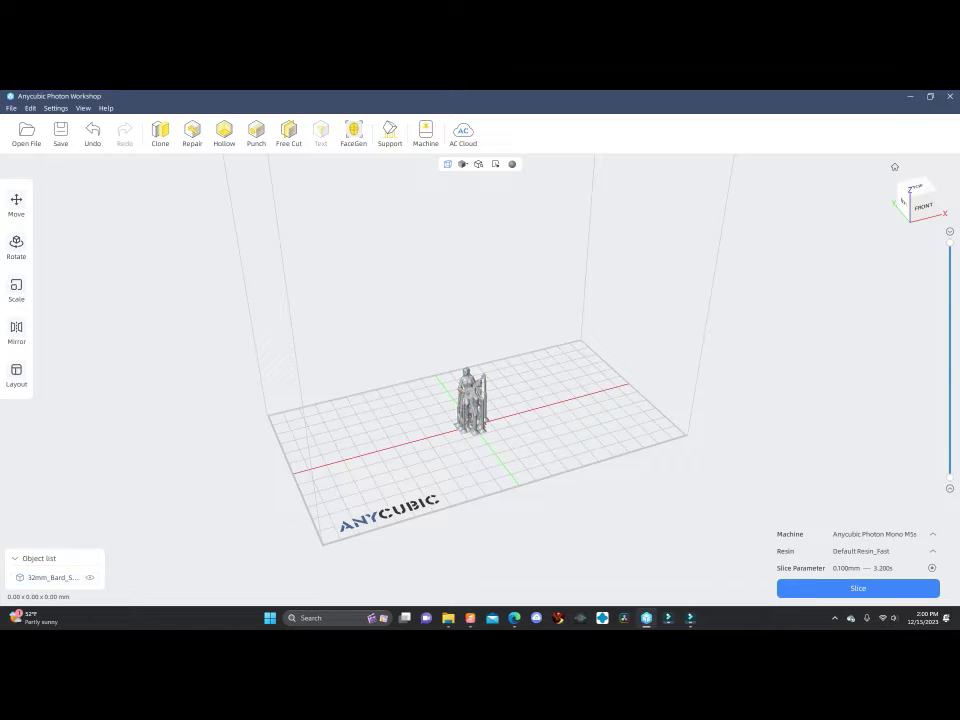
left_click(472, 403)
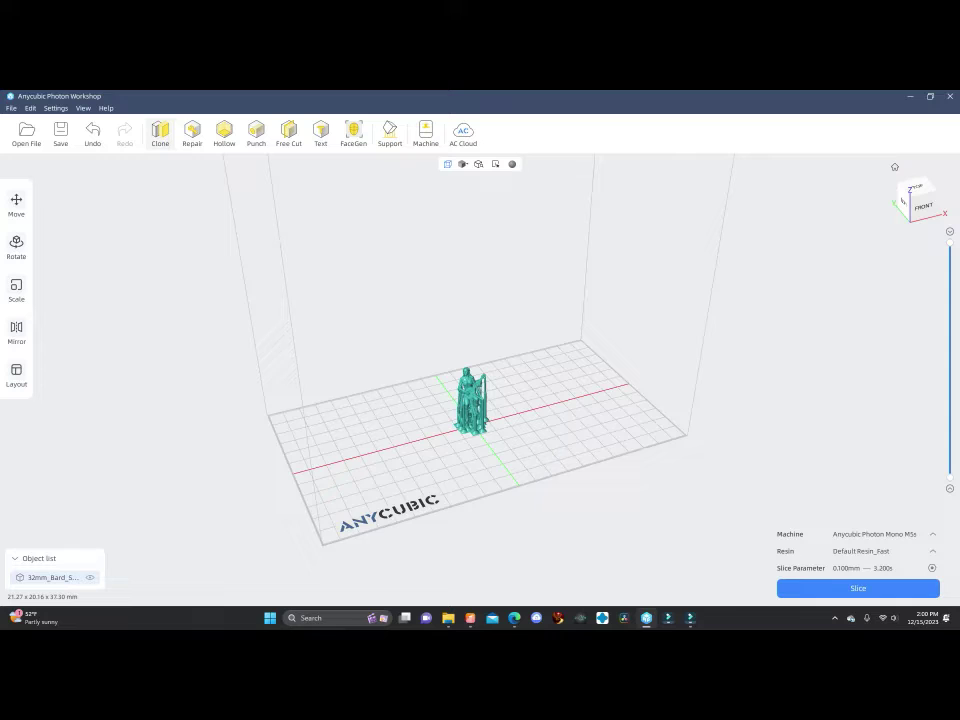
left_click(160, 135)
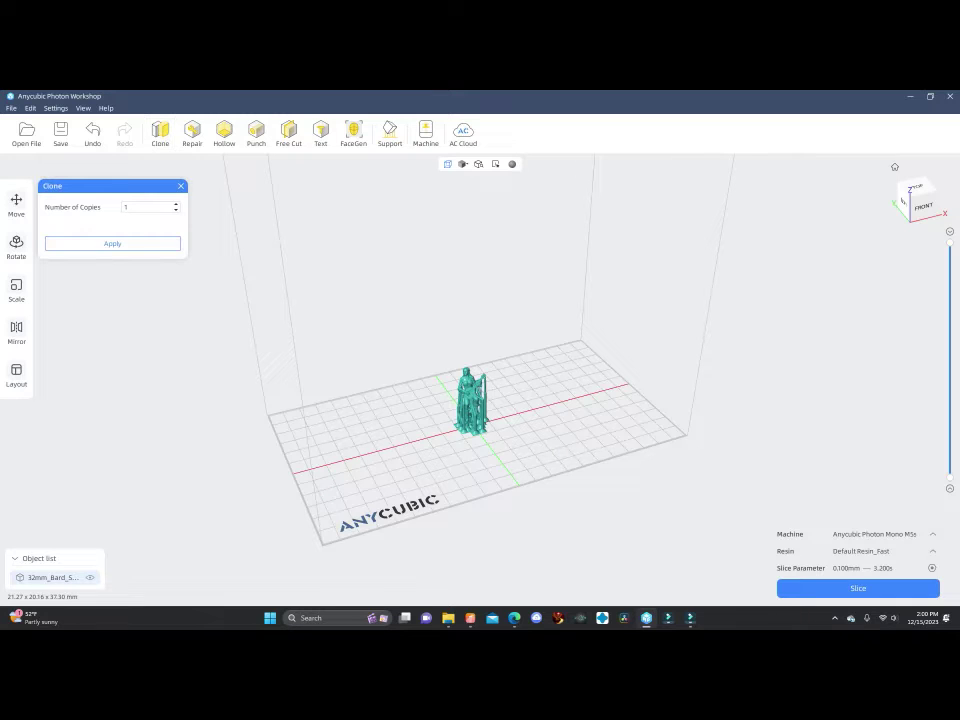
left_click(112, 243)
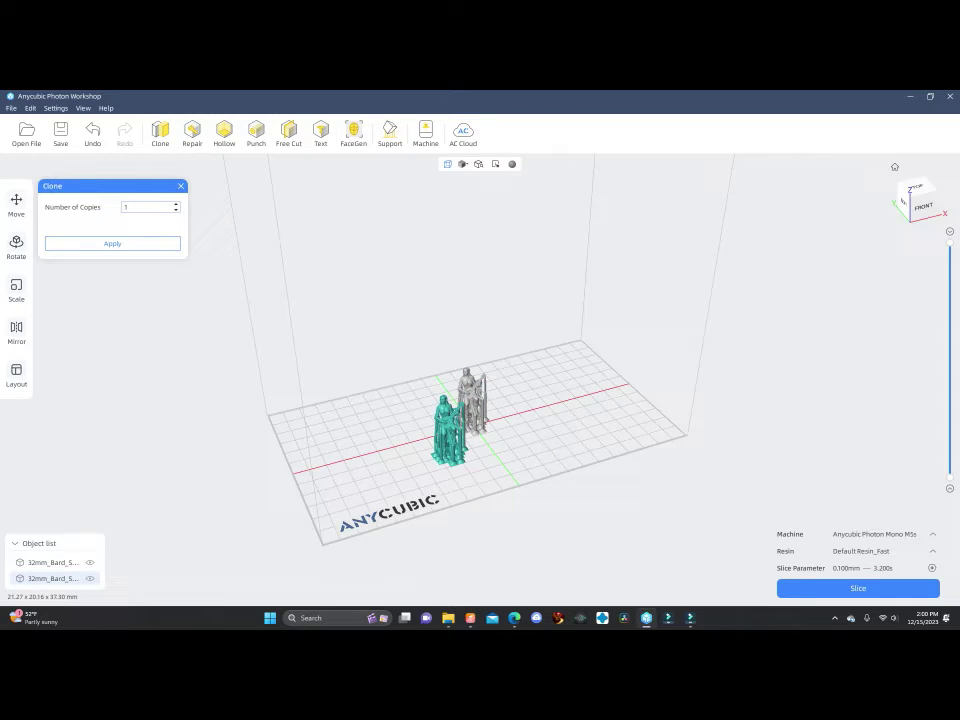
left_click(181, 186)
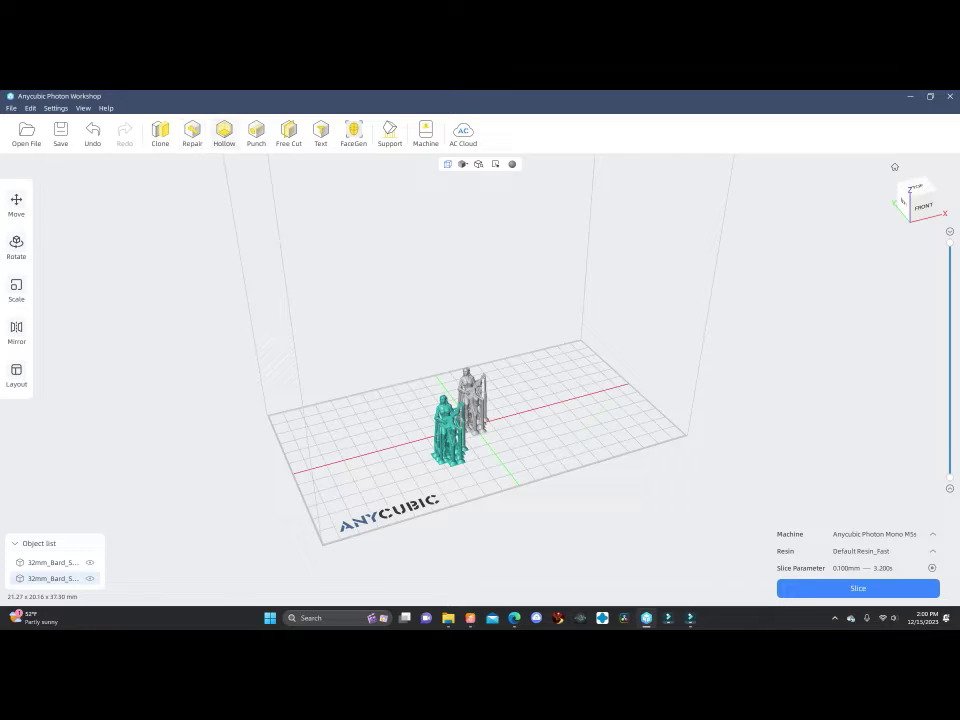
Step: Review the Hollow wall thickness and infill settings and the Punch hole-shape settings without applying them
left_click(224, 133)
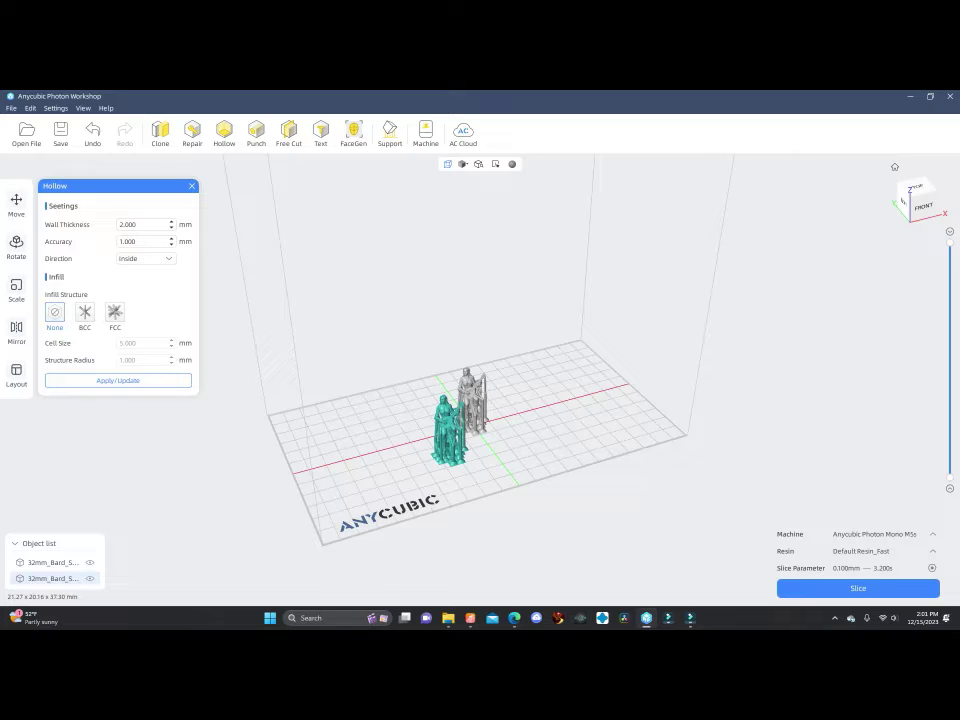
left_click(140, 224)
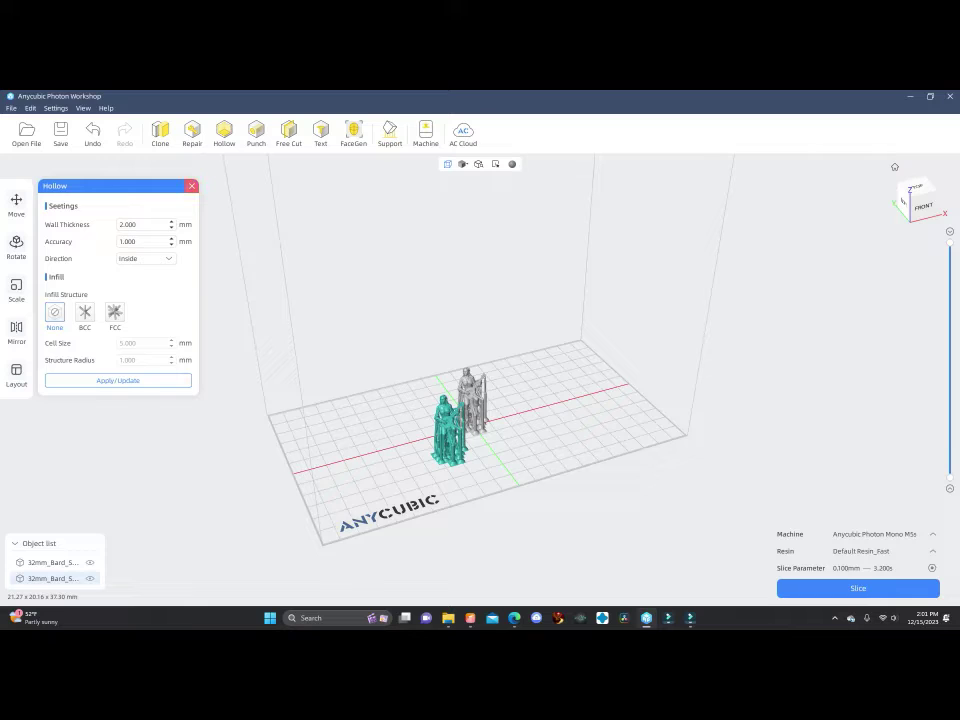
left_click(192, 186)
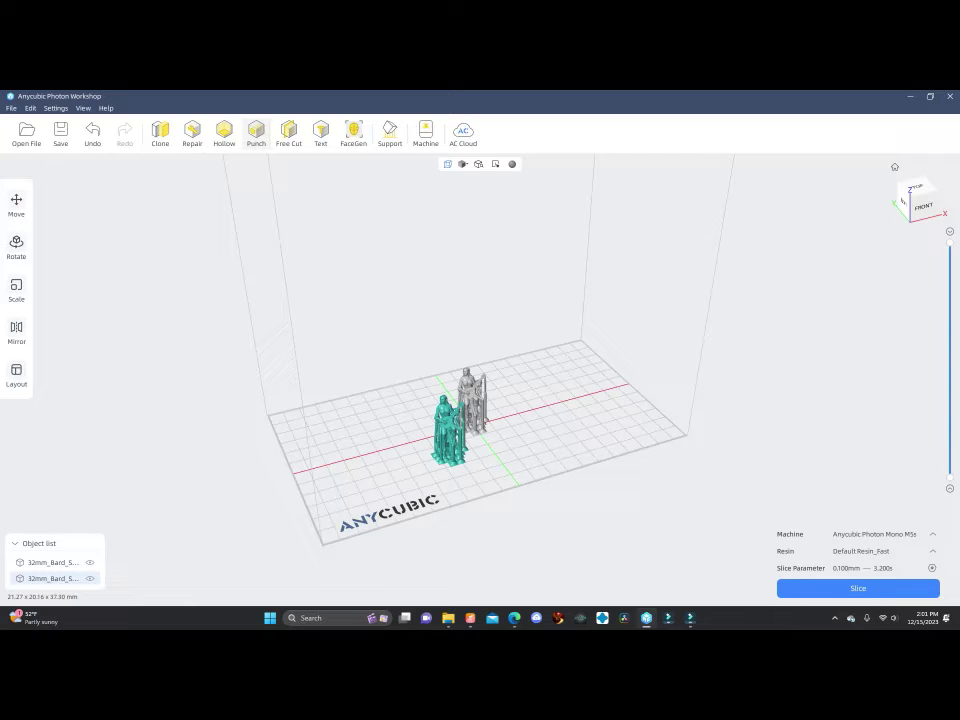
left_click(256, 133)
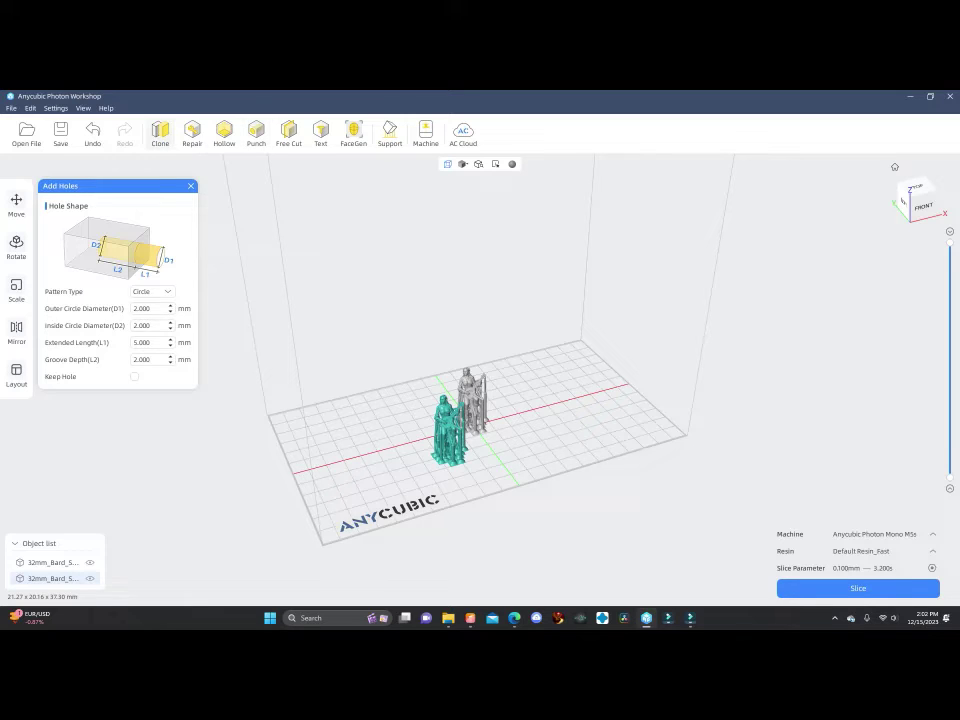
left_click(191, 186)
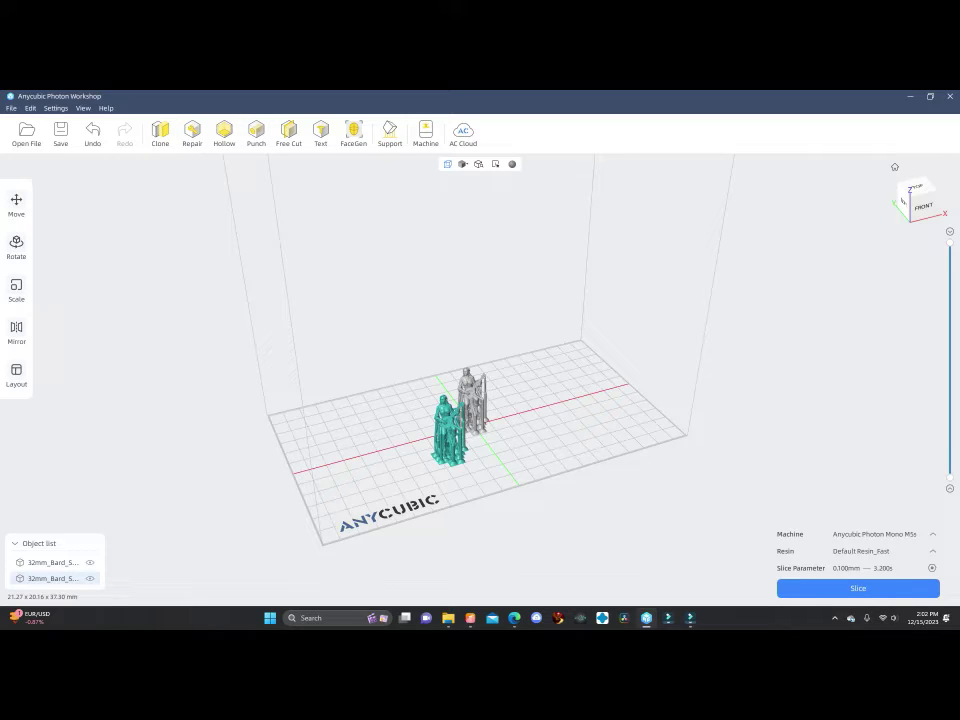
Step: Delete the cloned bard and reposition the remaining figure freehand to about X -4.1, Y -11.4 mm near the plate's center
key("Delete")
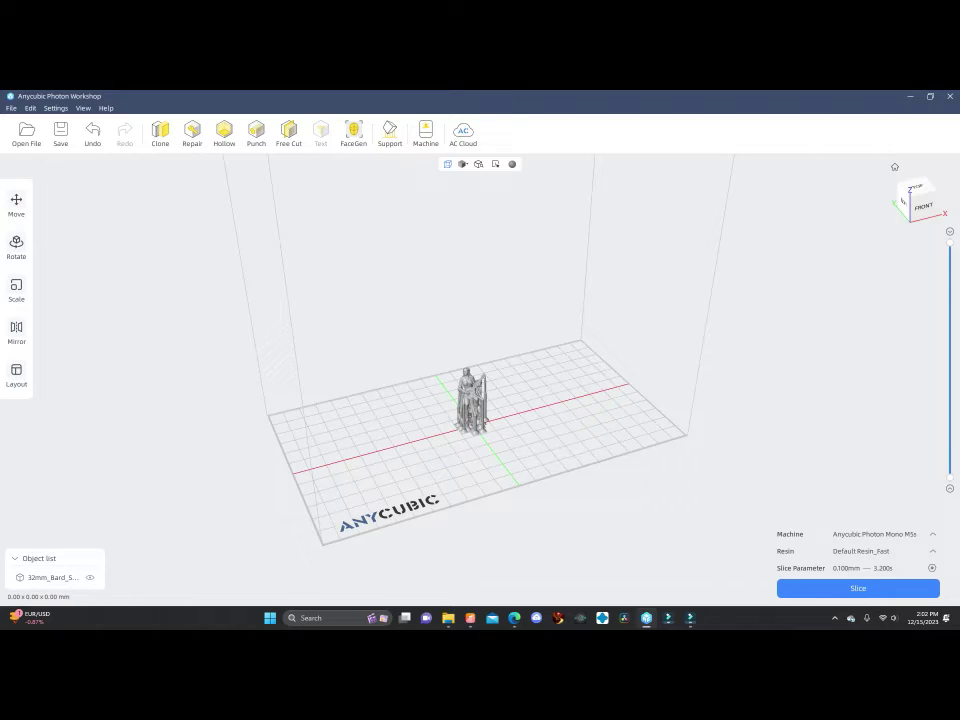
left_click_drag(472, 402, 469, 399)
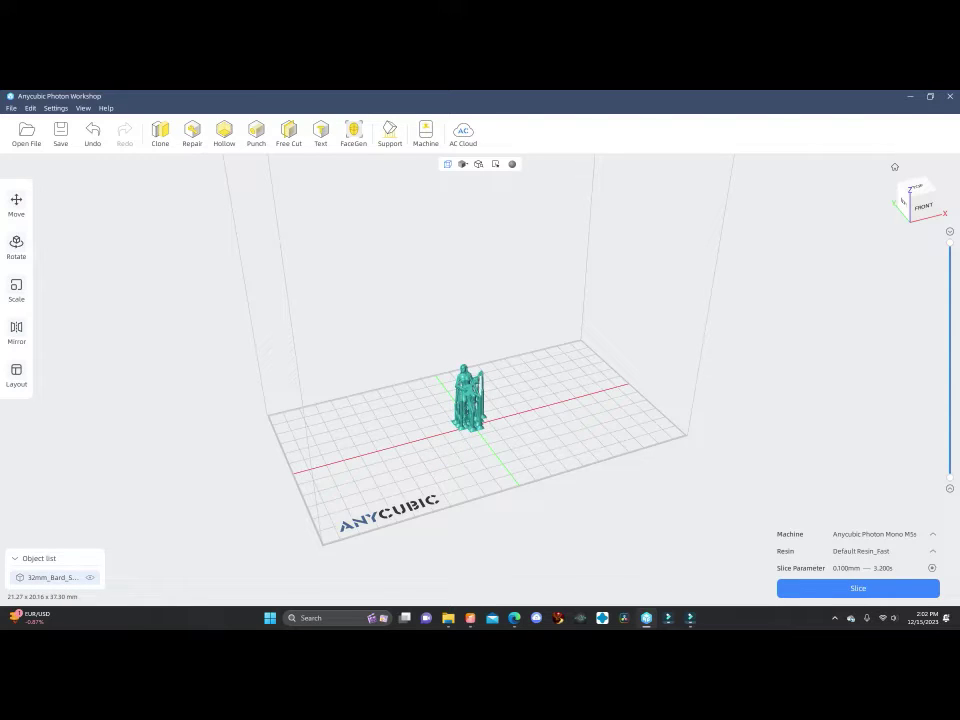
left_click(16, 203)
key("Escape")
left_click_drag(470, 400, 413, 300)
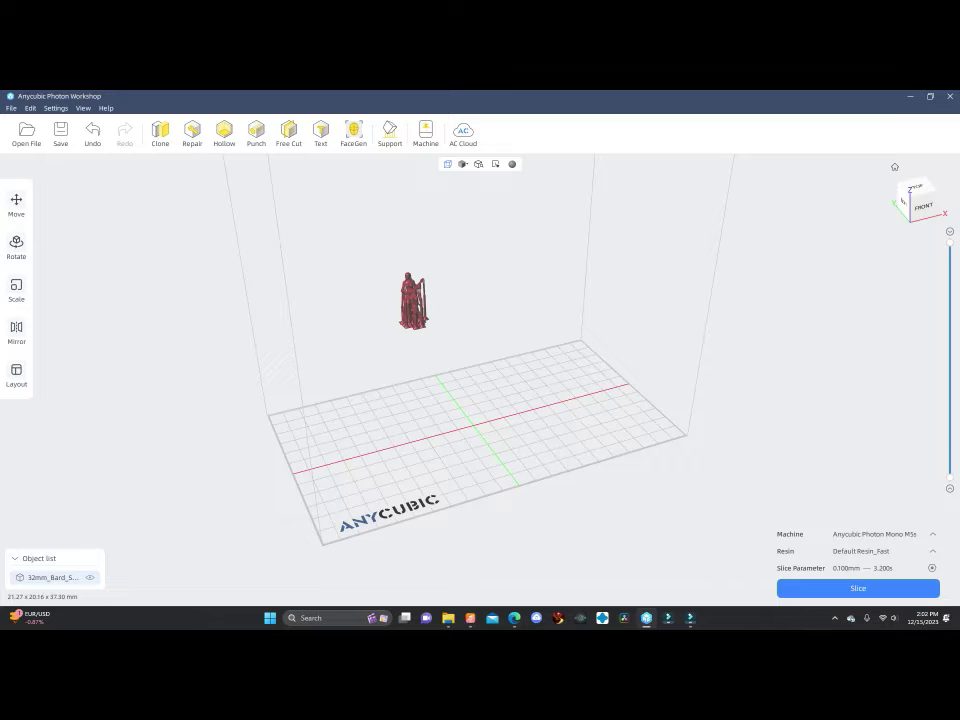
left_click_drag(413, 300, 473, 413)
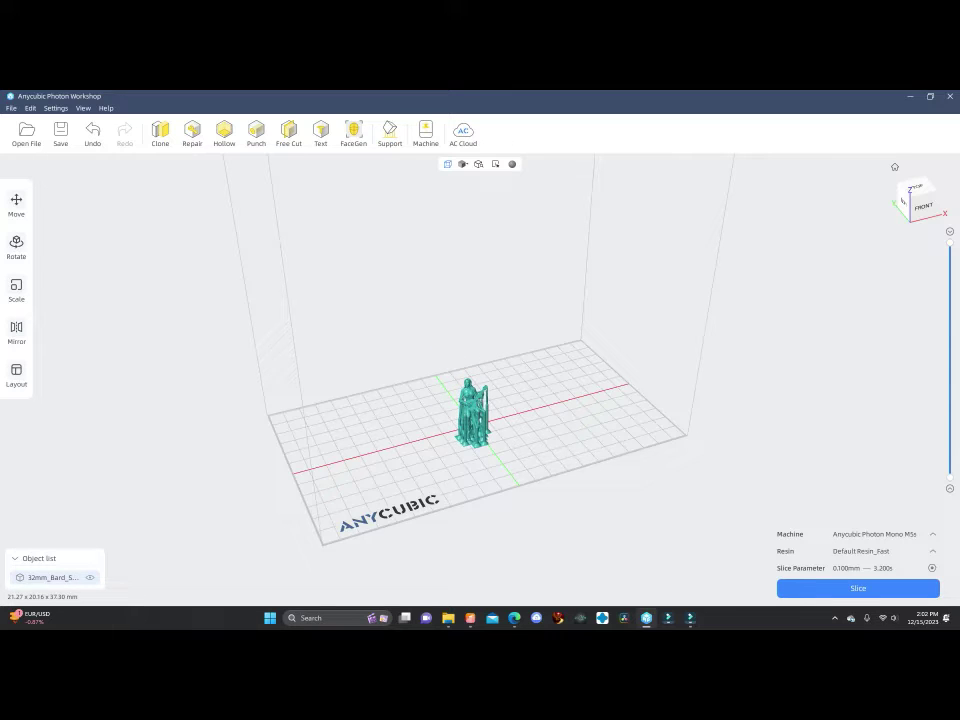
left_click(380, 335)
Step: Move the bard freehand along all three axes to about X -8.2, Y -15.2 mm and set it back on the platform
left_click(16, 203)
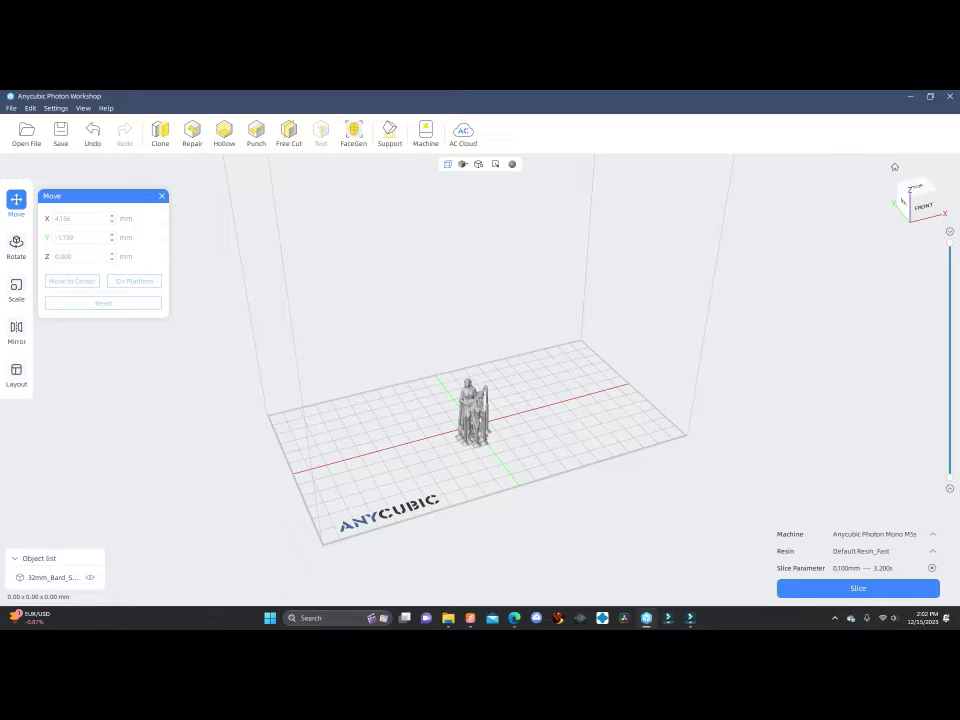
left_click(474, 410)
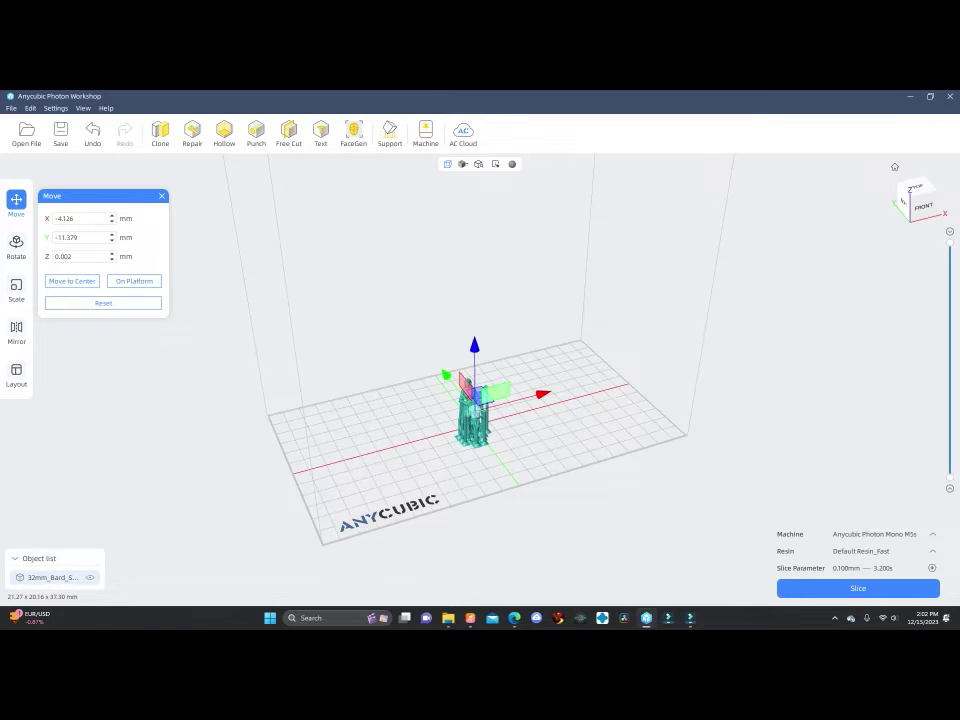
left_click_drag(474, 346, 474, 327)
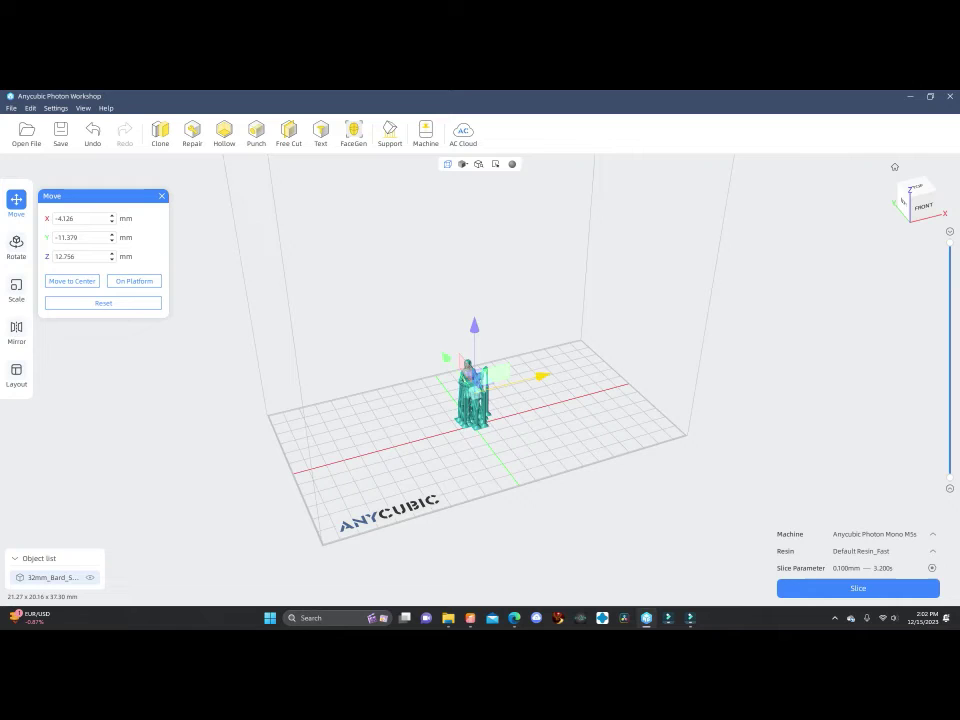
left_click_drag(540, 376, 533, 377)
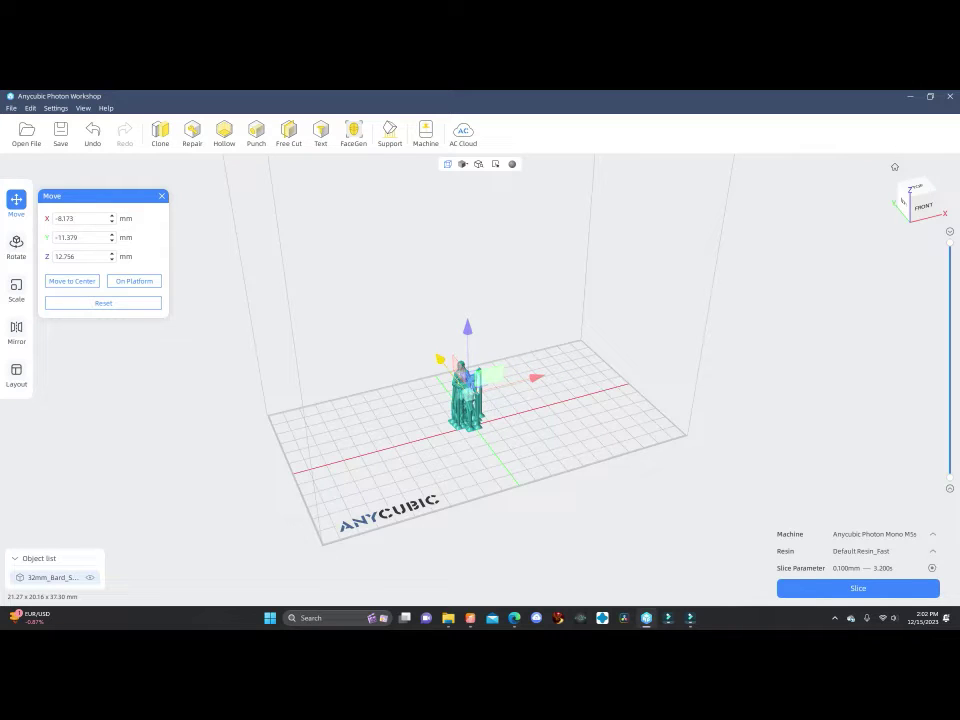
mouse_move(440, 358)
left_mouse_down()
mouse_move(430, 346)
mouse_move(443, 363)
left_mouse_up()
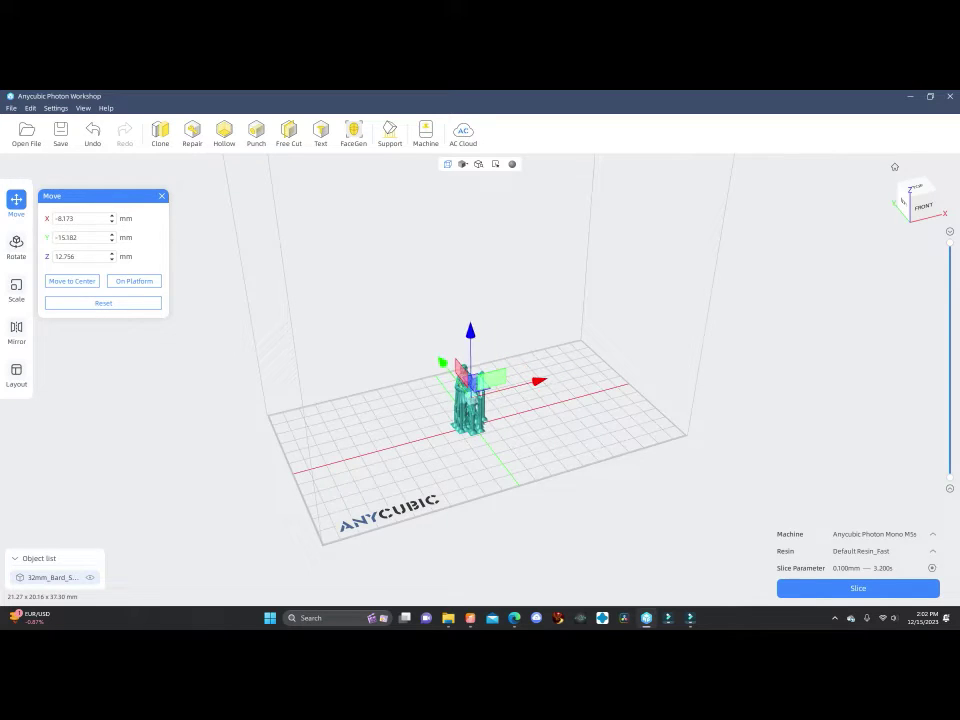
left_click(134, 281)
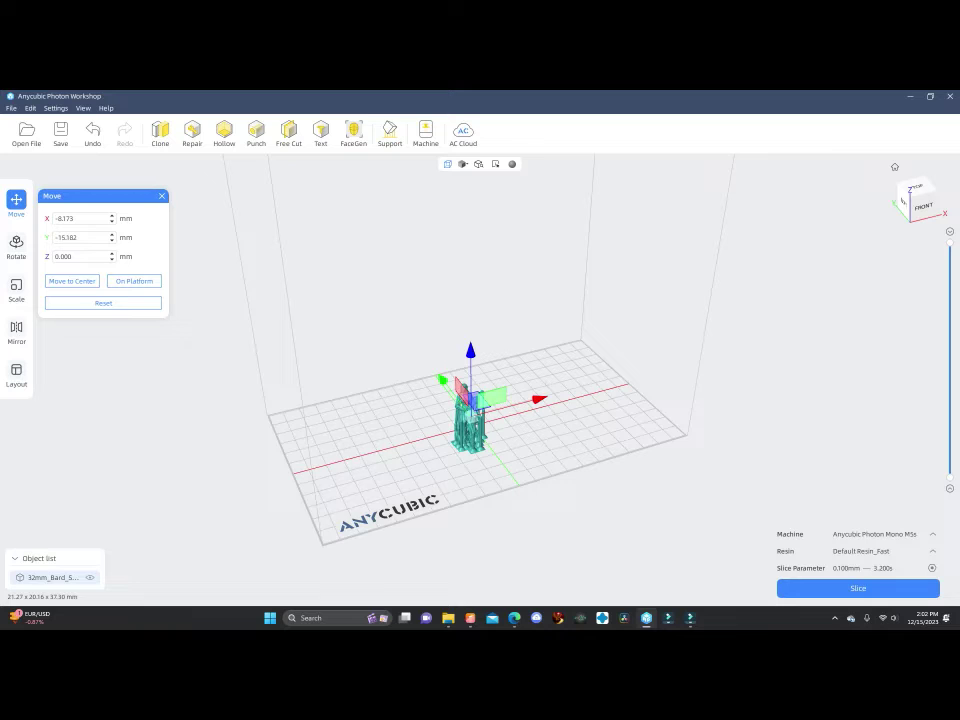
left_click(162, 196)
Step: Tilt the bard freehand about its Y axis, reset the rotation and leave the Rotate tool
left_click(16, 246)
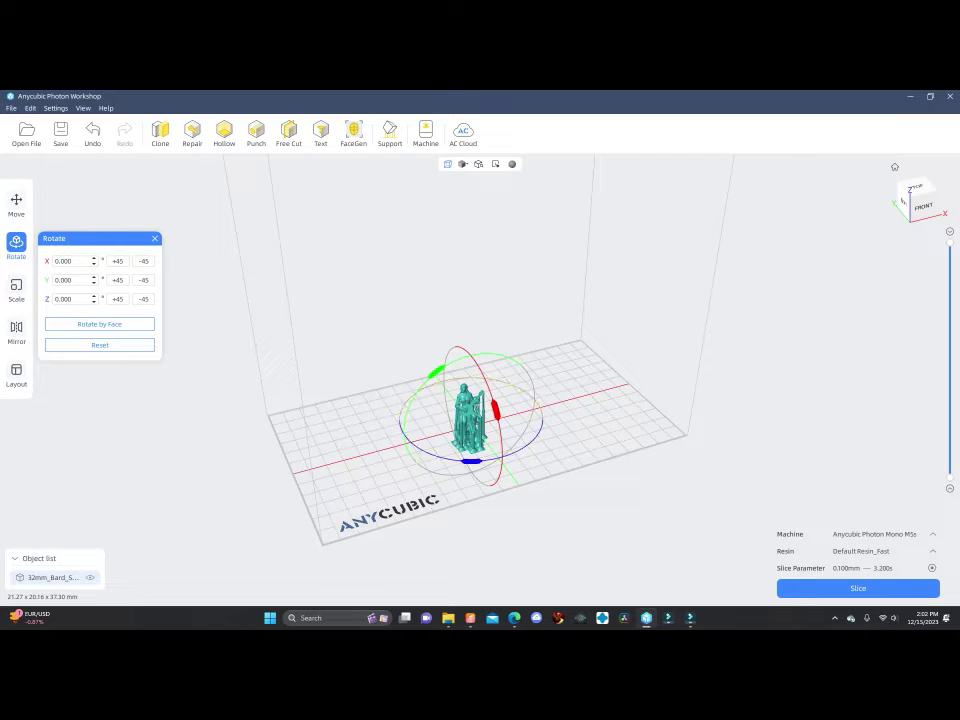
mouse_move(436, 372)
left_mouse_down()
mouse_move(425, 385)
mouse_move(450, 360)
left_mouse_up()
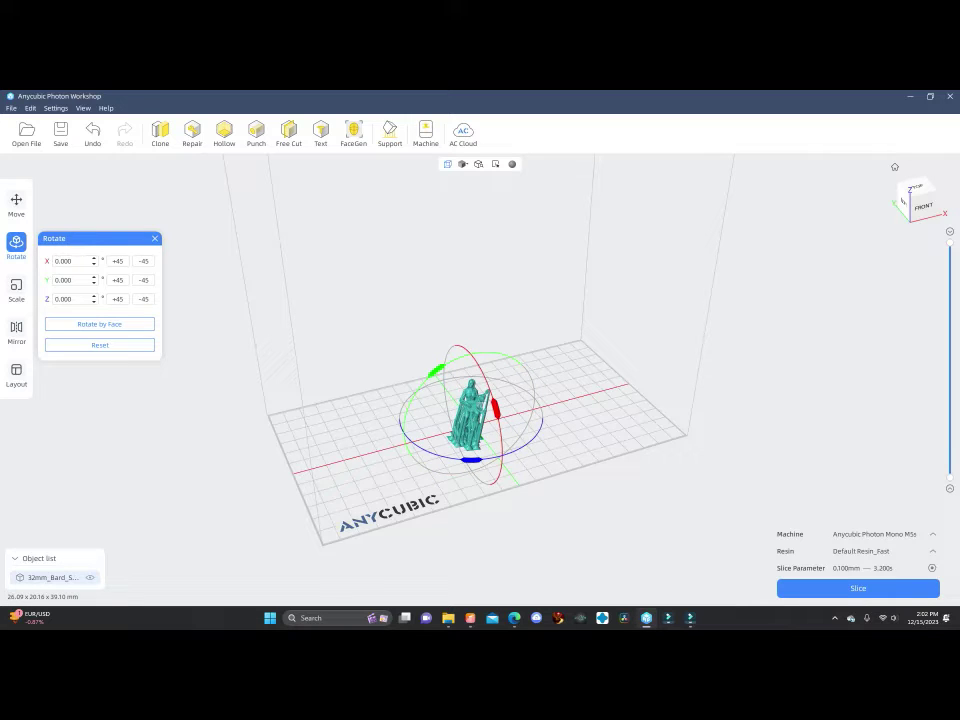
left_click(100, 345)
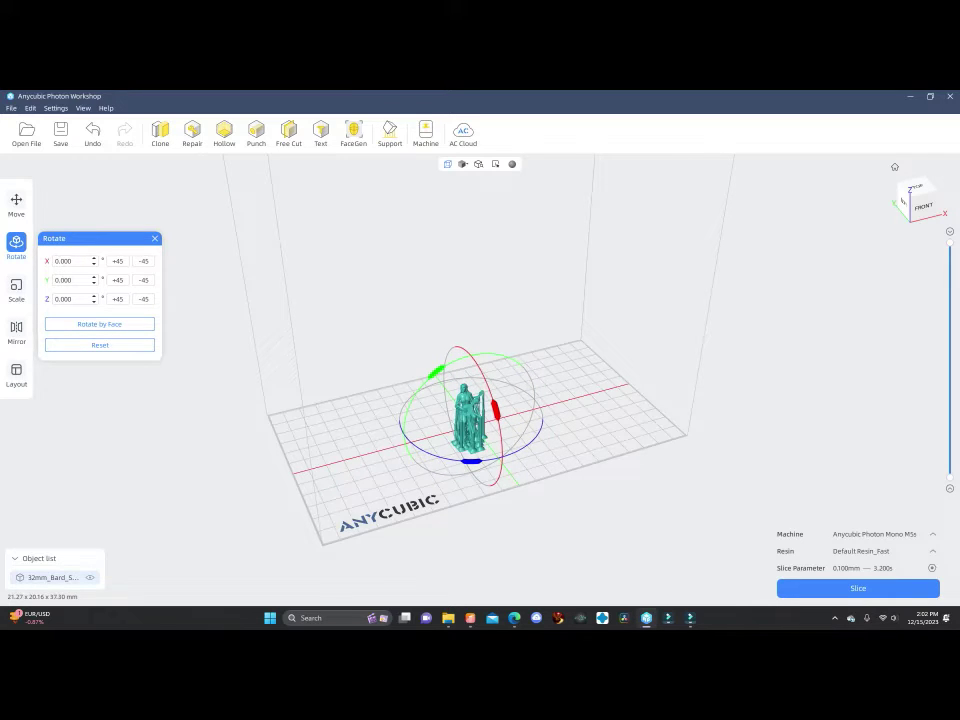
left_click(155, 238)
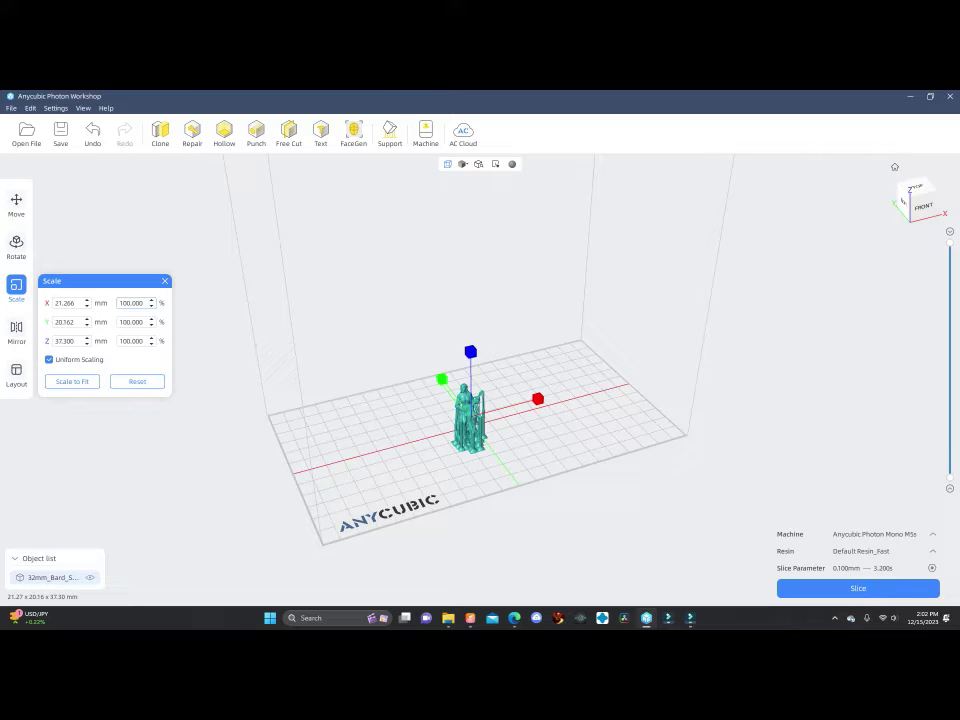
Step: Scale the bard uniformly to 150%, trying a freehand resize to about 136% before restoring 150%
double_click(132, 303)
type("150")
key("Return")
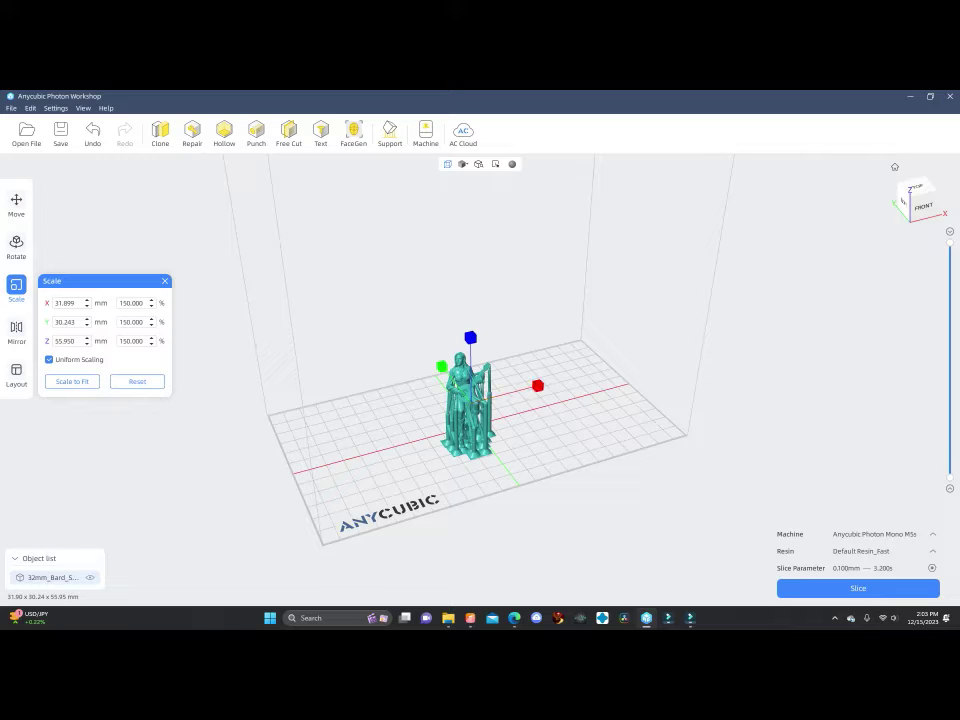
mouse_move(538, 386)
left_mouse_down()
mouse_move(567, 380)
mouse_move(532, 387)
left_mouse_up()
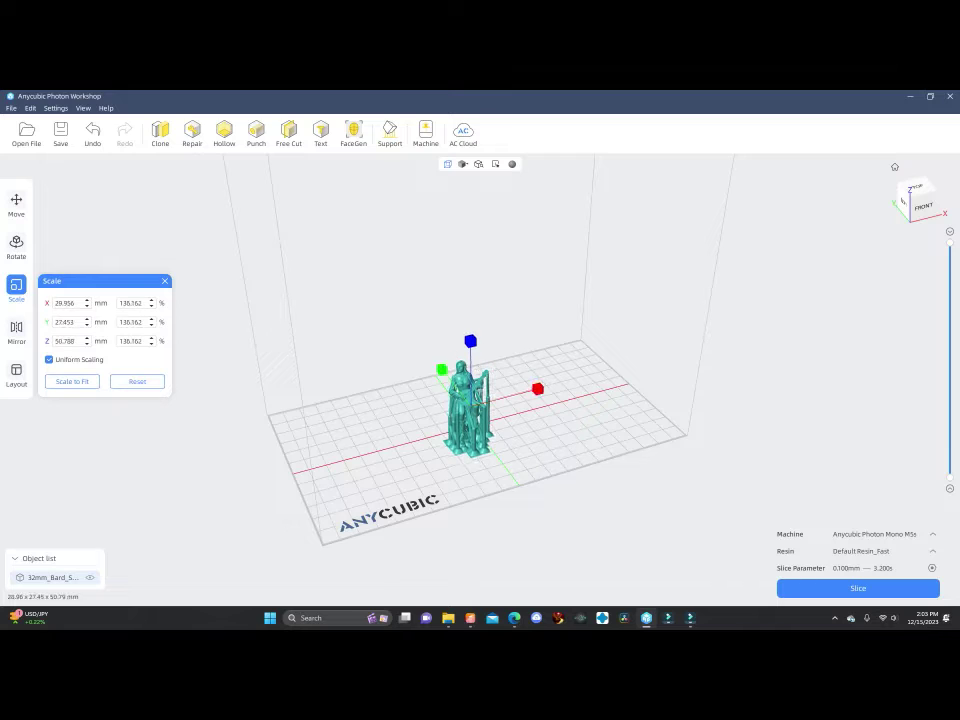
double_click(131, 303)
type("150")
key("Return")
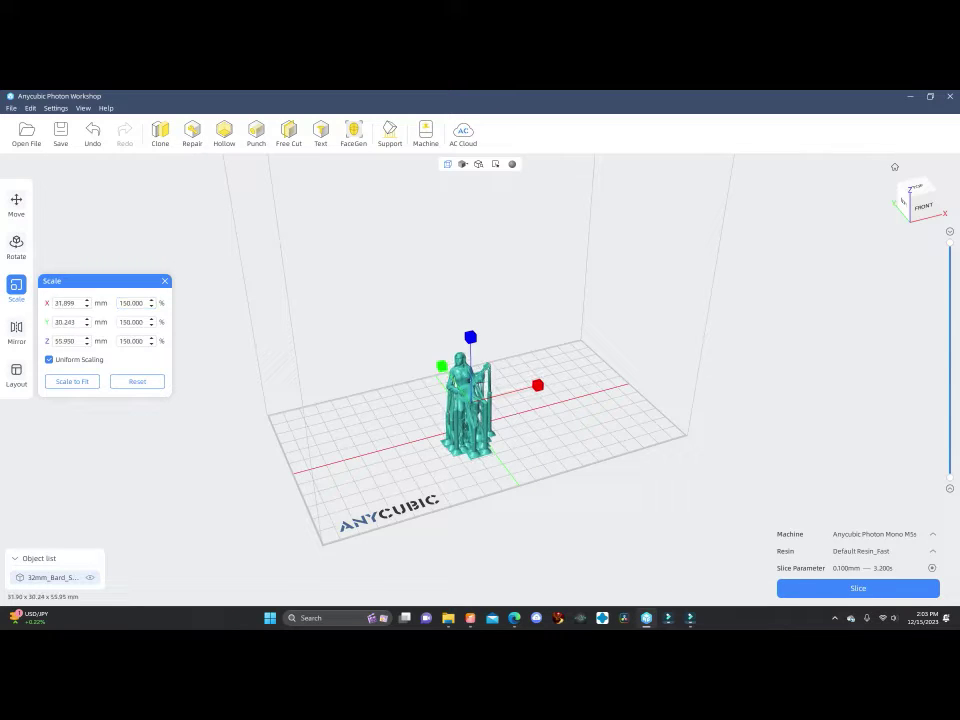
Step: Stretch the bard freehand along X only to about 216.5% with Uniform Scaling off, and re-enable Uniform Scaling
left_click(49, 360)
left_click_drag(538, 385, 560, 380)
left_click(49, 359)
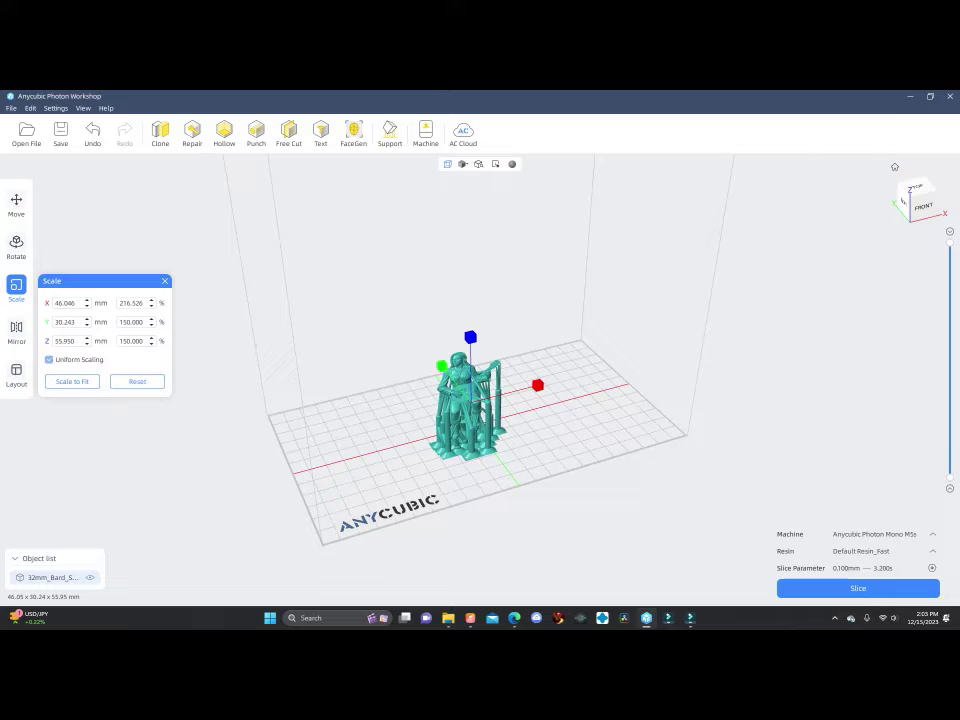
Step: Try setting the bard's X scale to 150% with Uniform Scaling on, and reset the scale
double_click(131, 302)
type("150")
key("Return")
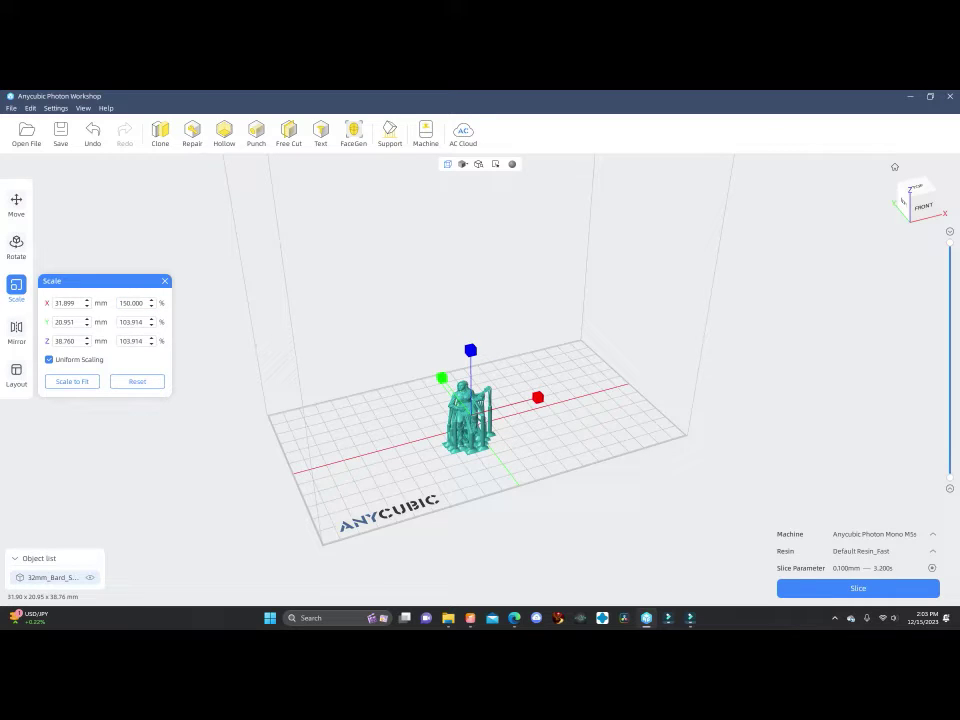
left_click(137, 381)
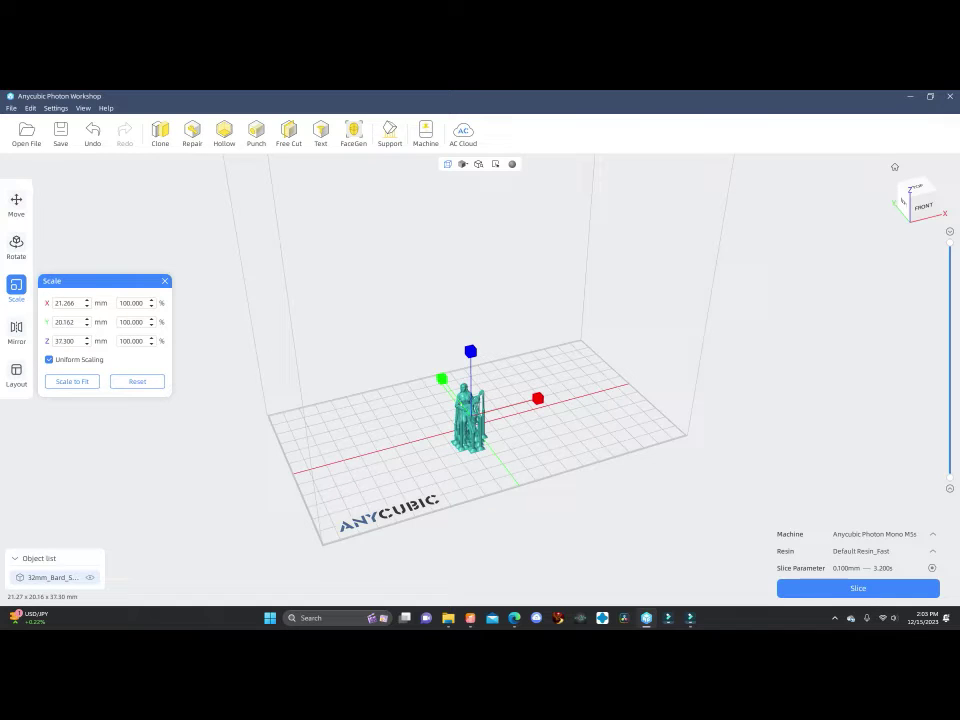
Step: Scale the bard to 150% on all axes with Uniform Scaling on, and deselect the figure
double_click(131, 303)
type("150")
key("Return")
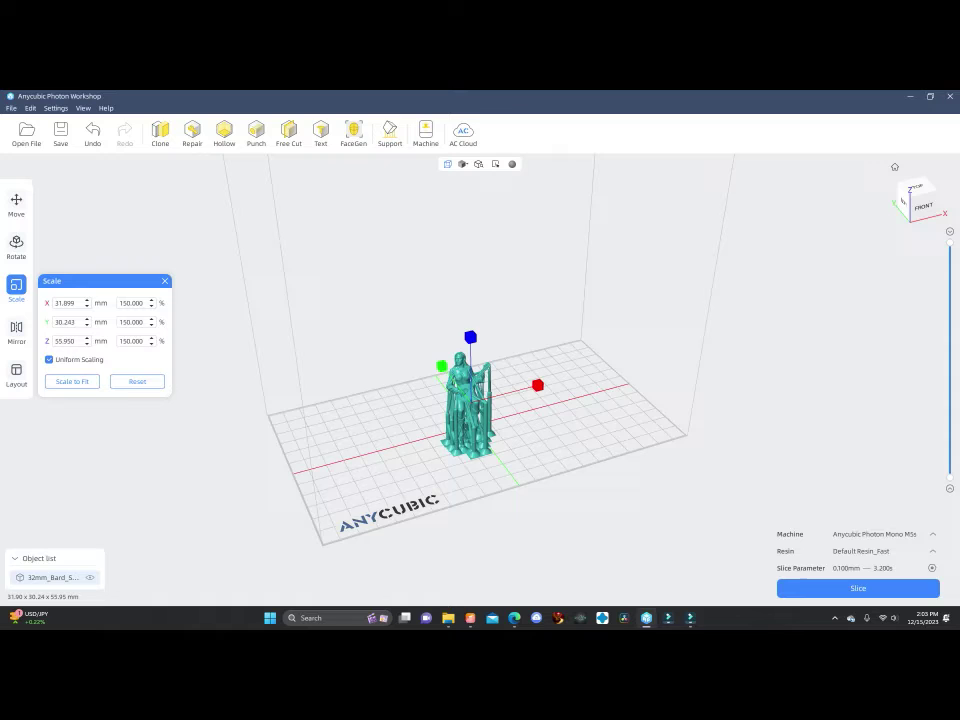
left_click(165, 281)
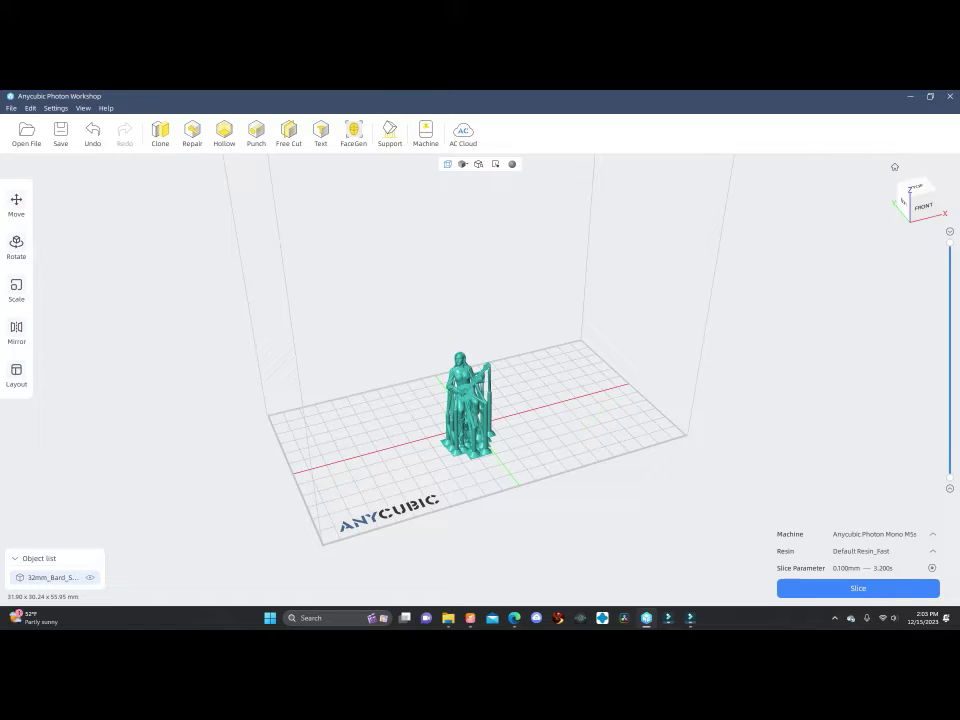
left_click(350, 300)
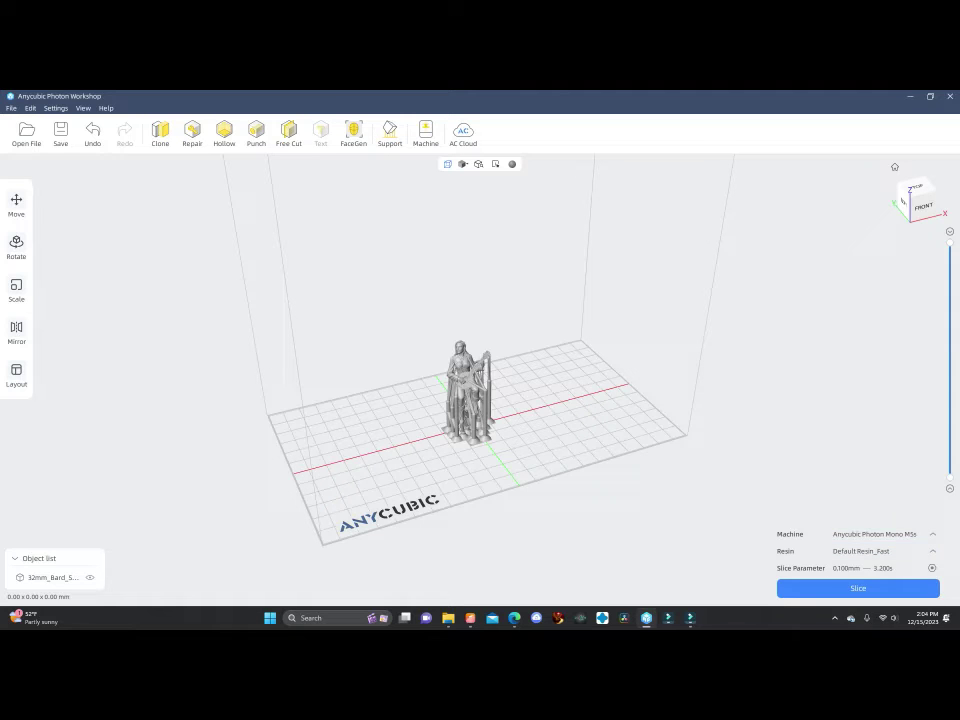
Step: Review the Anycubic Photon Mono M5s machine configuration and the catalog of printer models available to add, without adding one
left_click(884, 534)
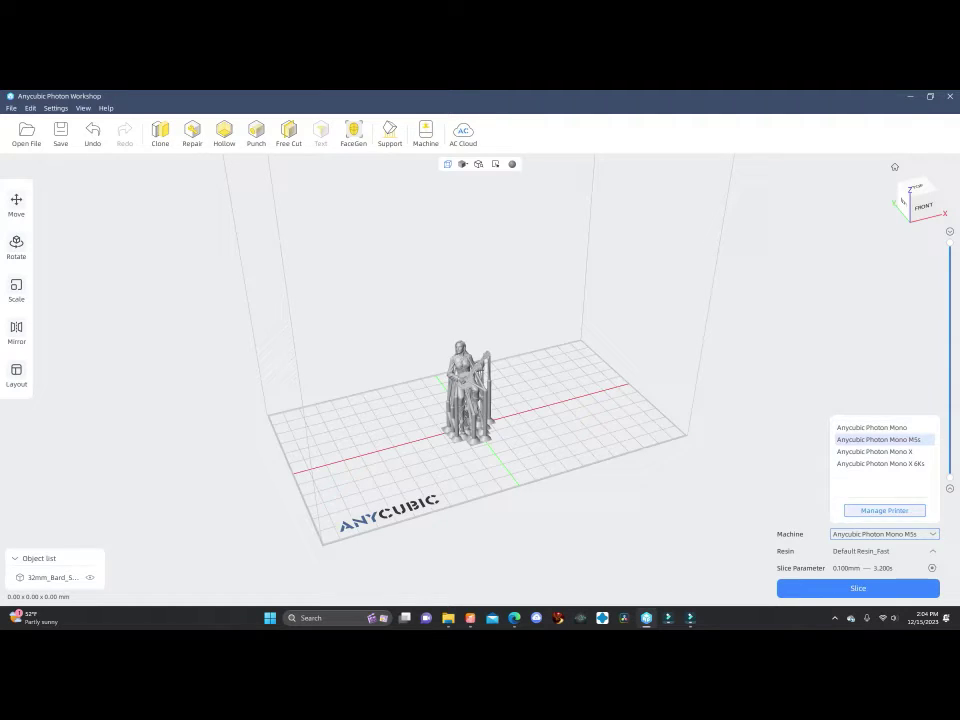
left_click(884, 510)
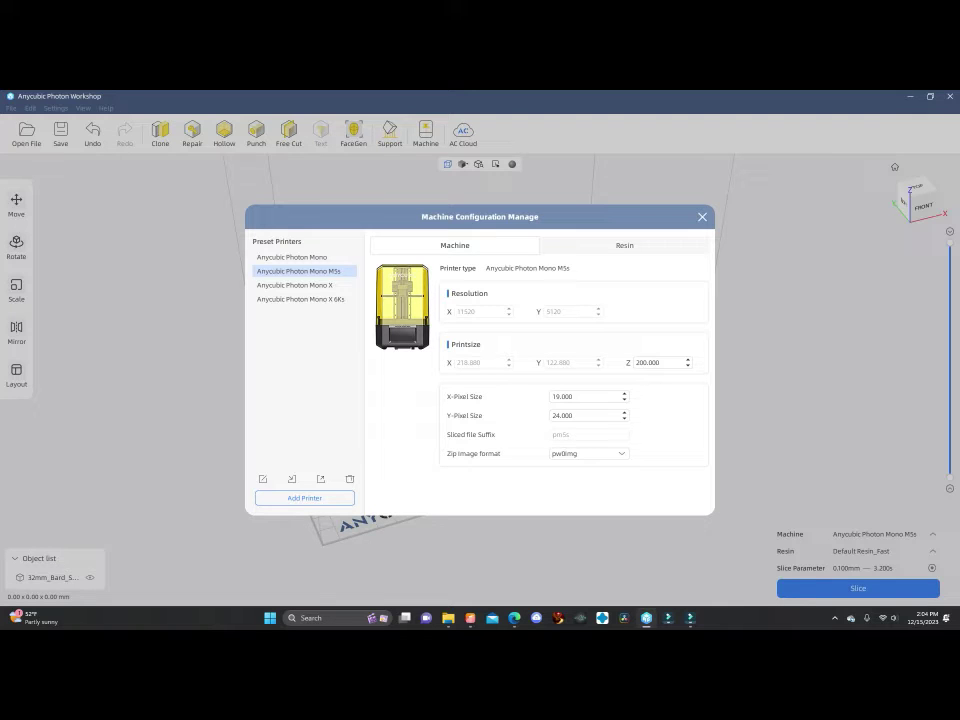
left_click(305, 498)
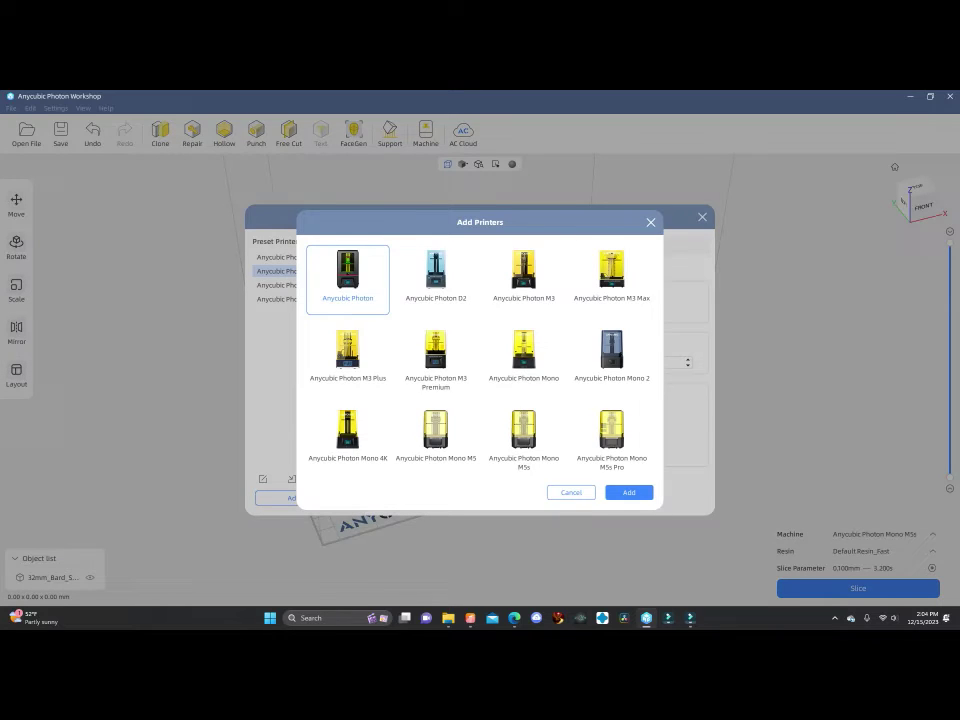
scroll(520, 330, "down", 5)
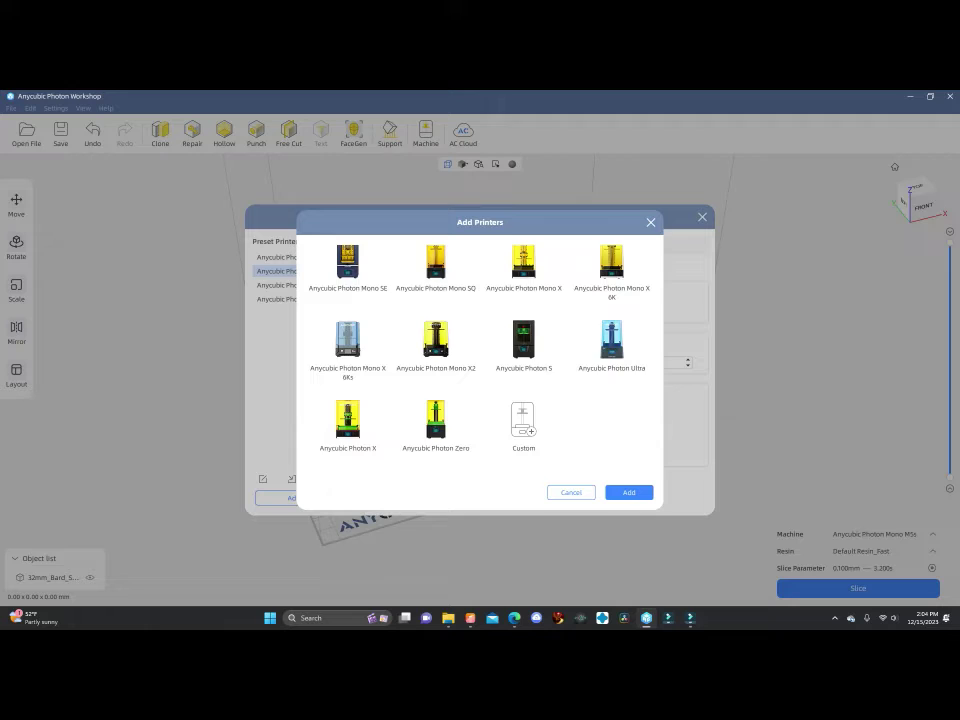
scroll(523, 360, "up", 5)
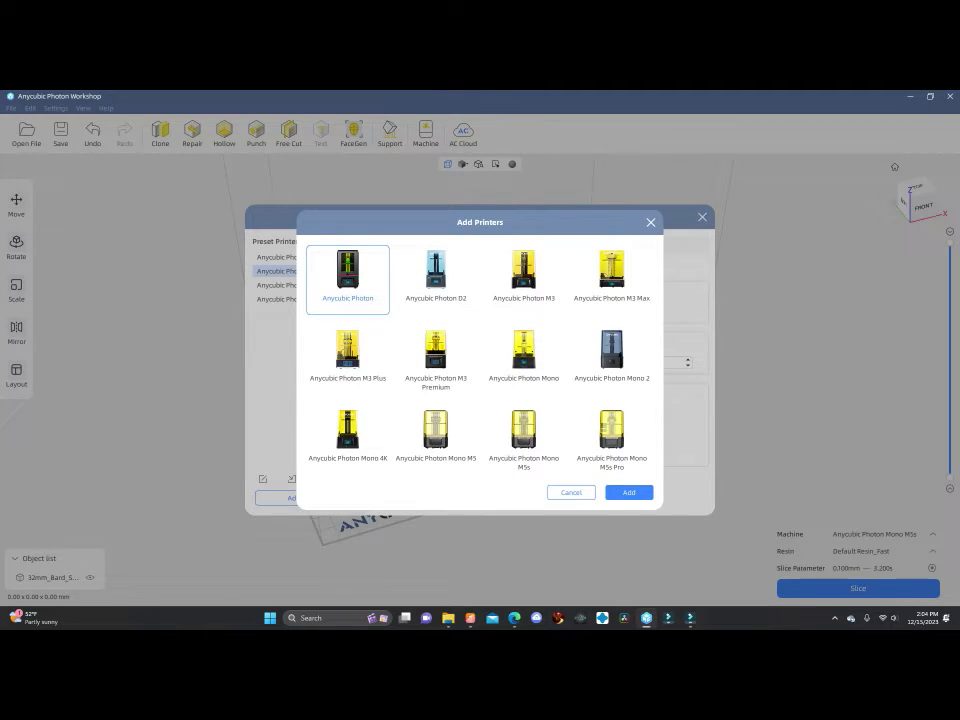
left_click(651, 222)
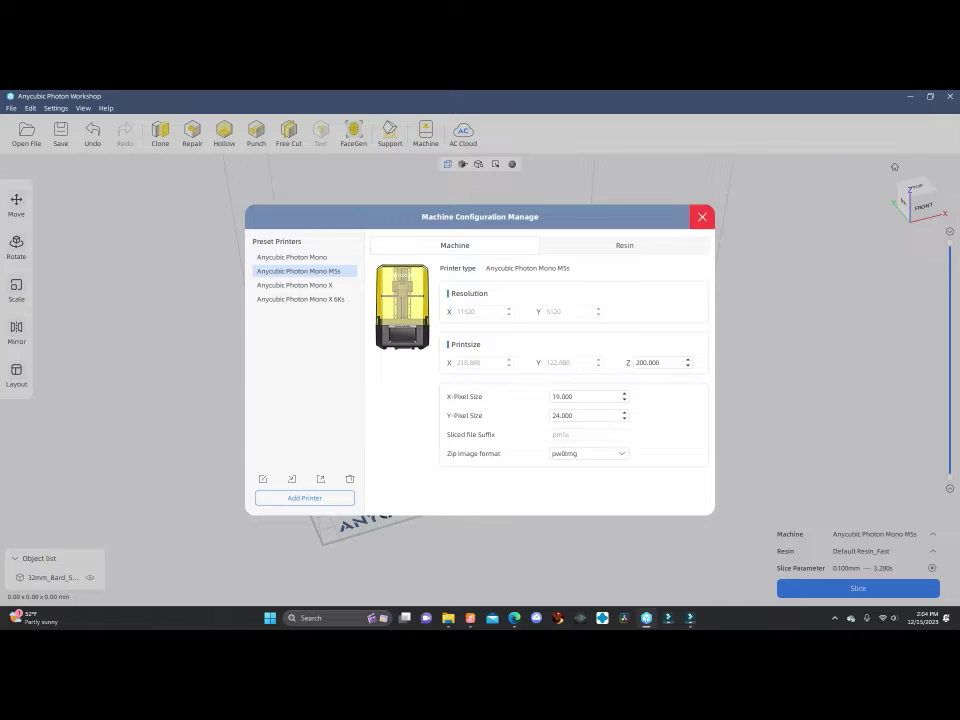
left_click(702, 216)
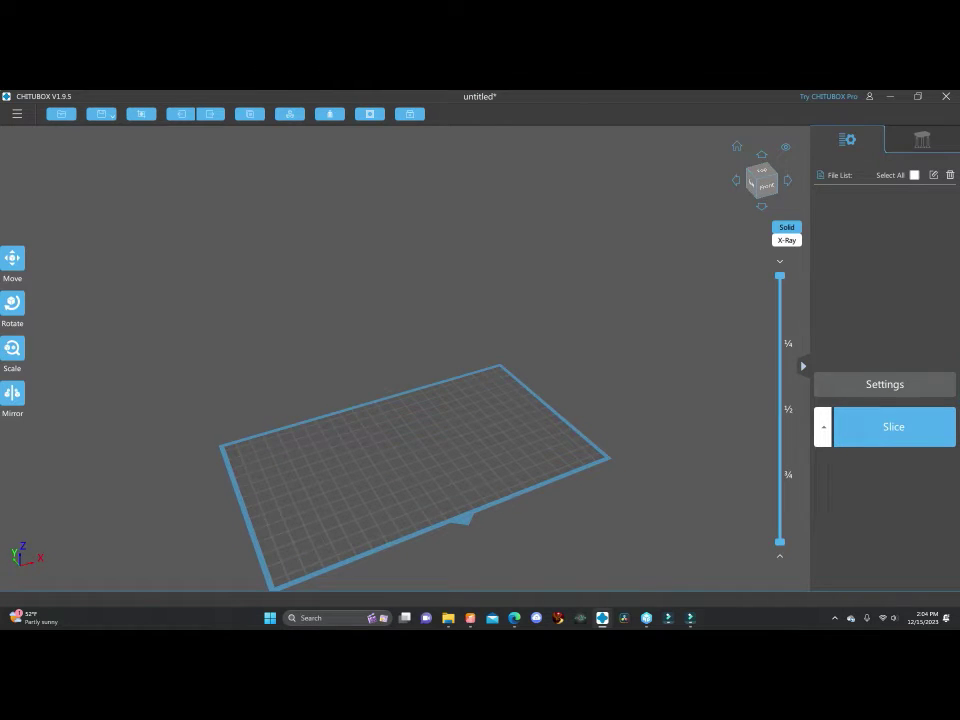
Step: Switch to CHITUBOX, review its ELEGOO SATURN 2 machine settings, and return to Anycubic Photon Workshop
left_click(820, 380)
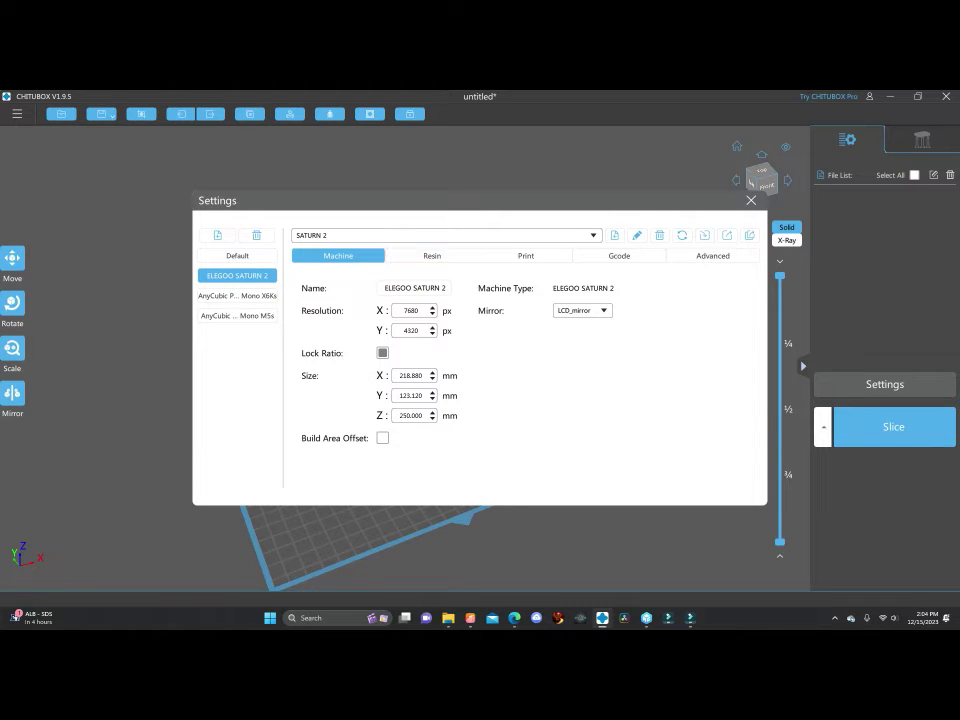
left_click(751, 200)
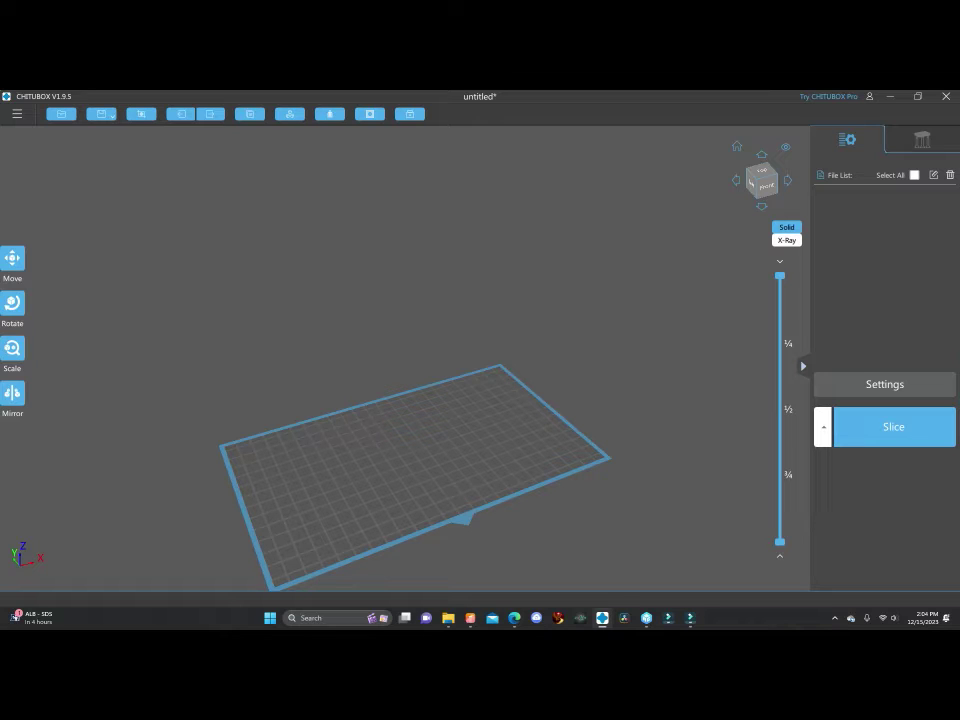
left_click(946, 97)
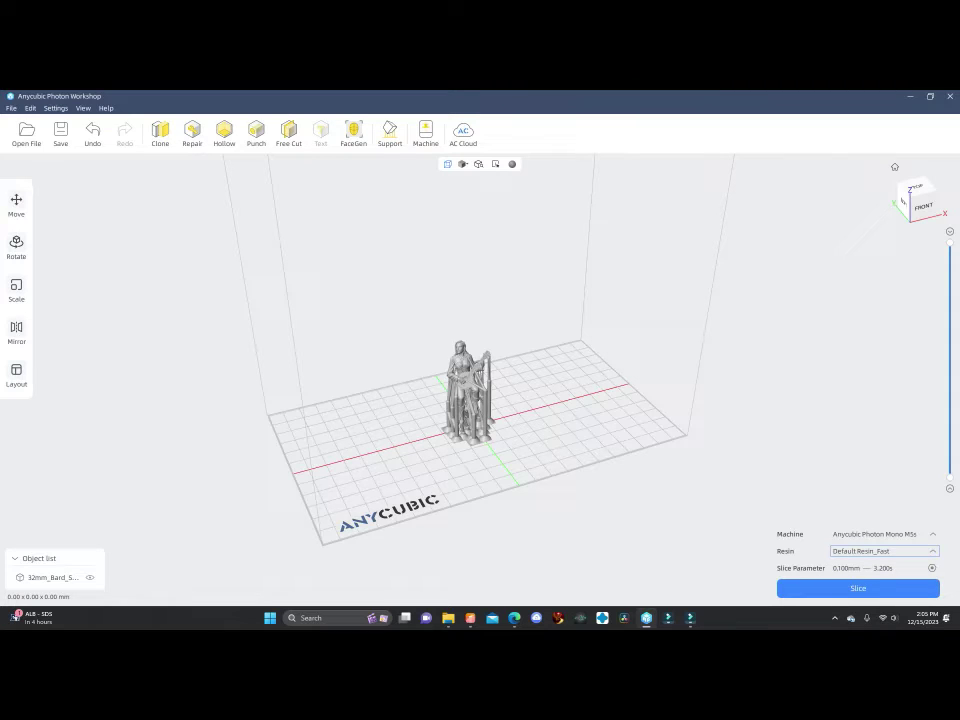
Step: Check the available resin profiles, keeping Default Resin_Fast, and slice the bard directly without adding automatic supports
left_click(884, 551)
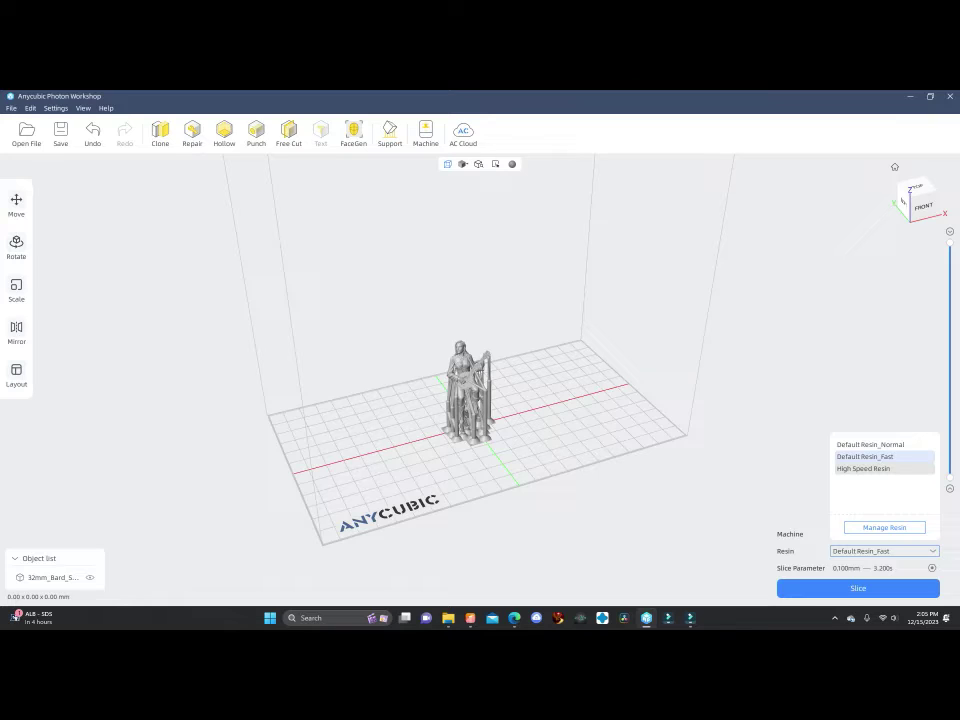
key("Escape")
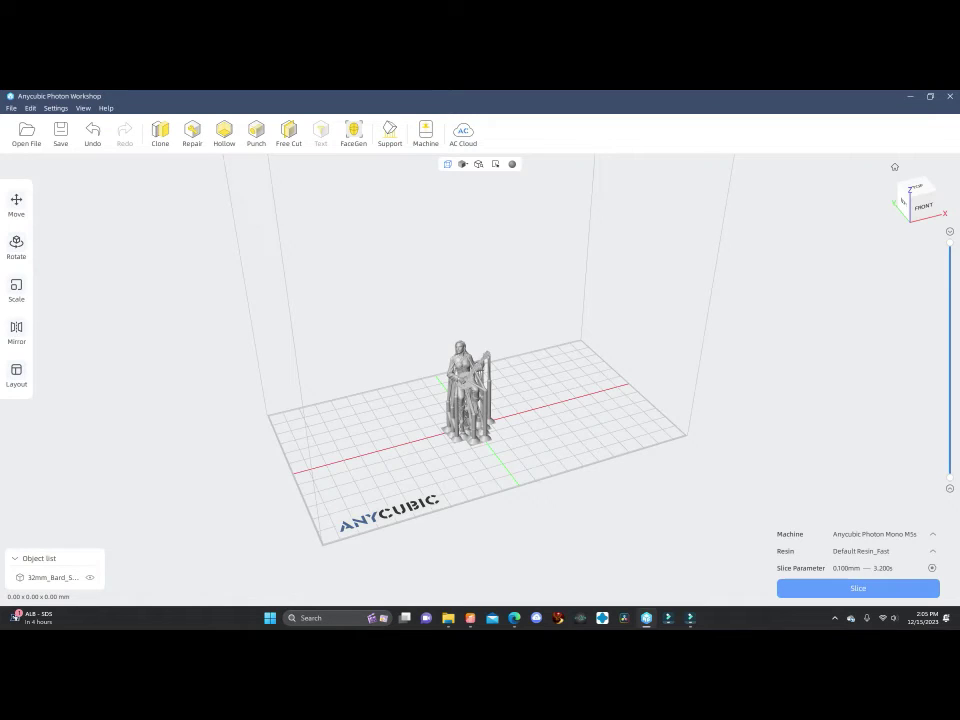
left_click(858, 588)
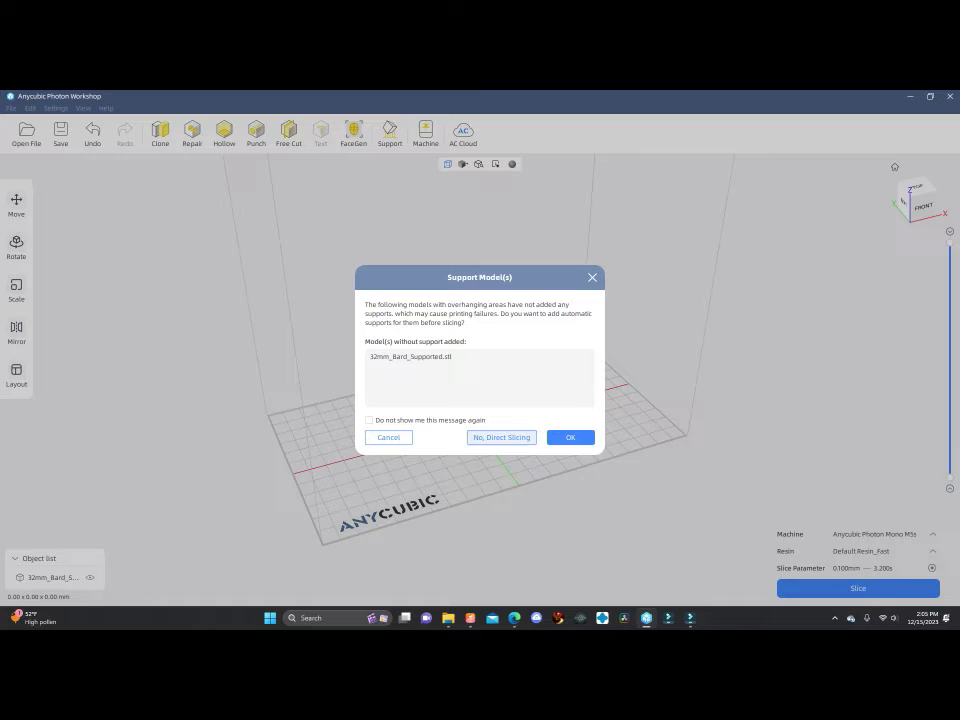
left_click(501, 437)
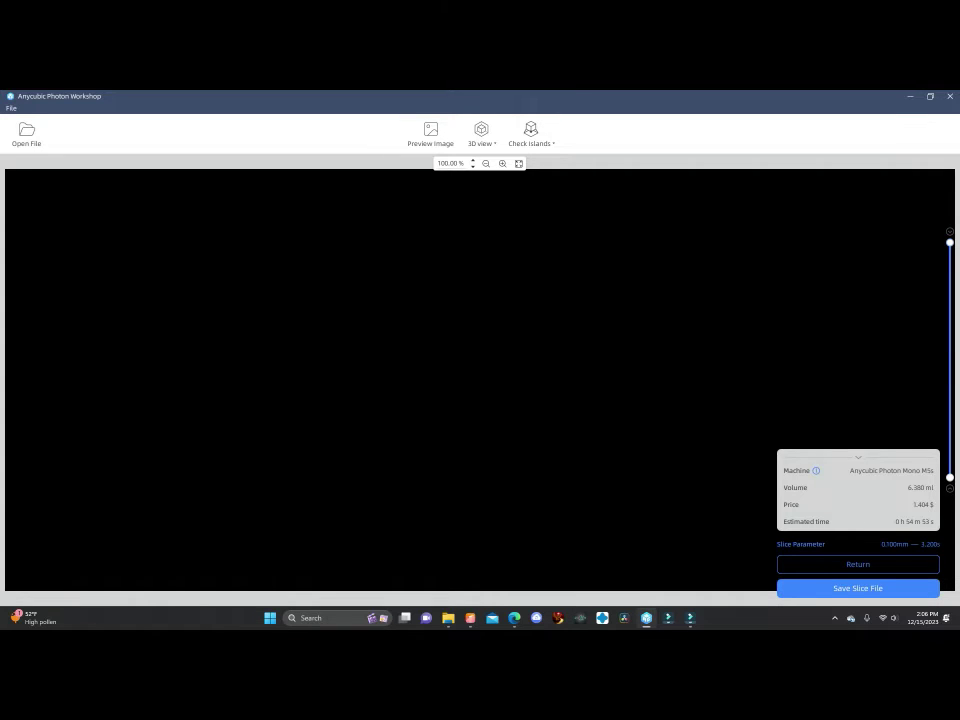
Step: Set the slice preview to layer 560 and save the slice file as 32mm_Bard_Supported.pm5s on USB Drive (D:)
mouse_move(950, 243)
left_mouse_down()
mouse_move(950, 478)
mouse_move(950, 242)
left_mouse_up()
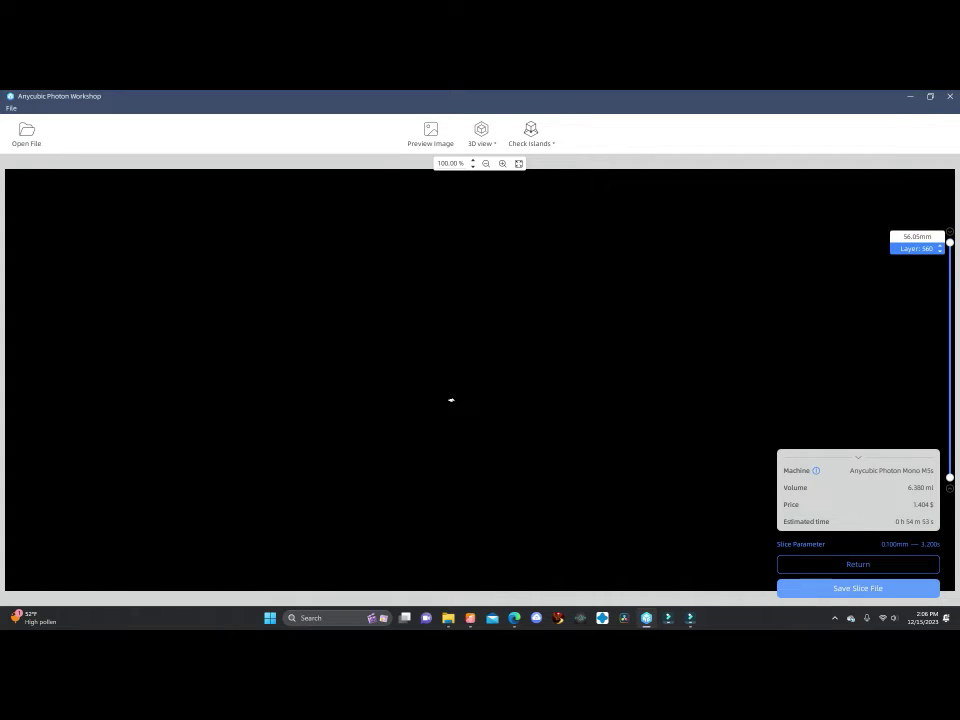
left_click(858, 588)
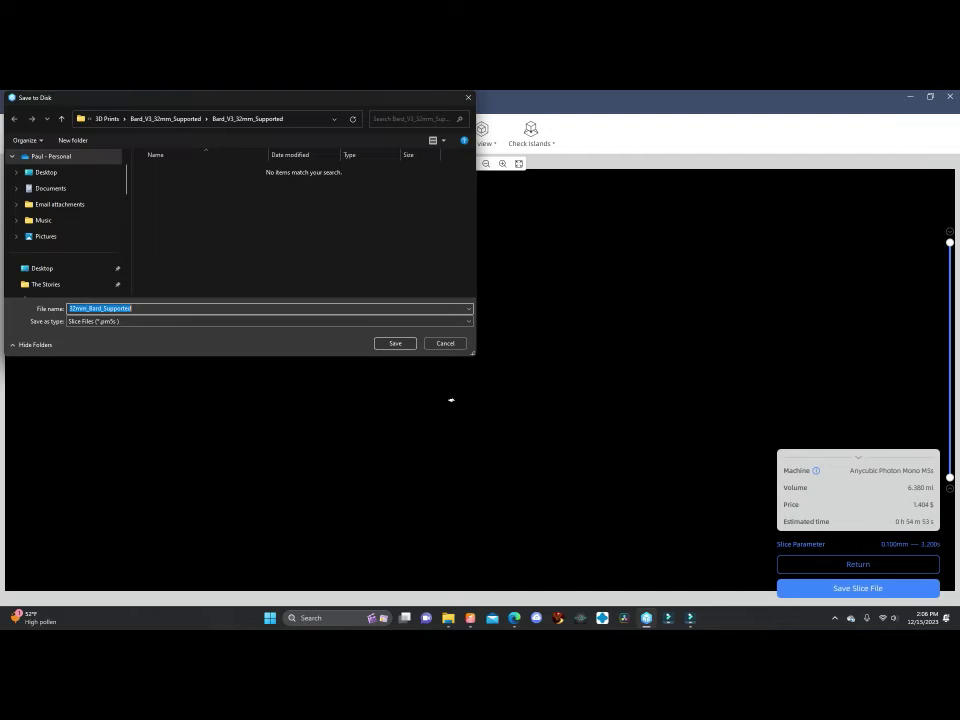
scroll(60, 165, "down", 5)
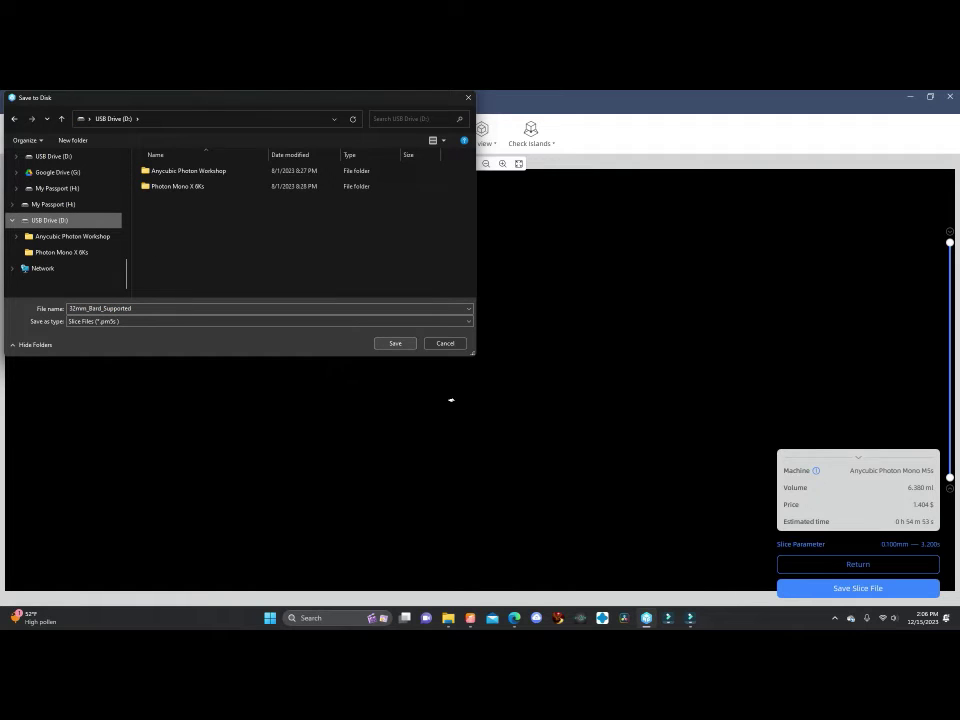
key("Return")
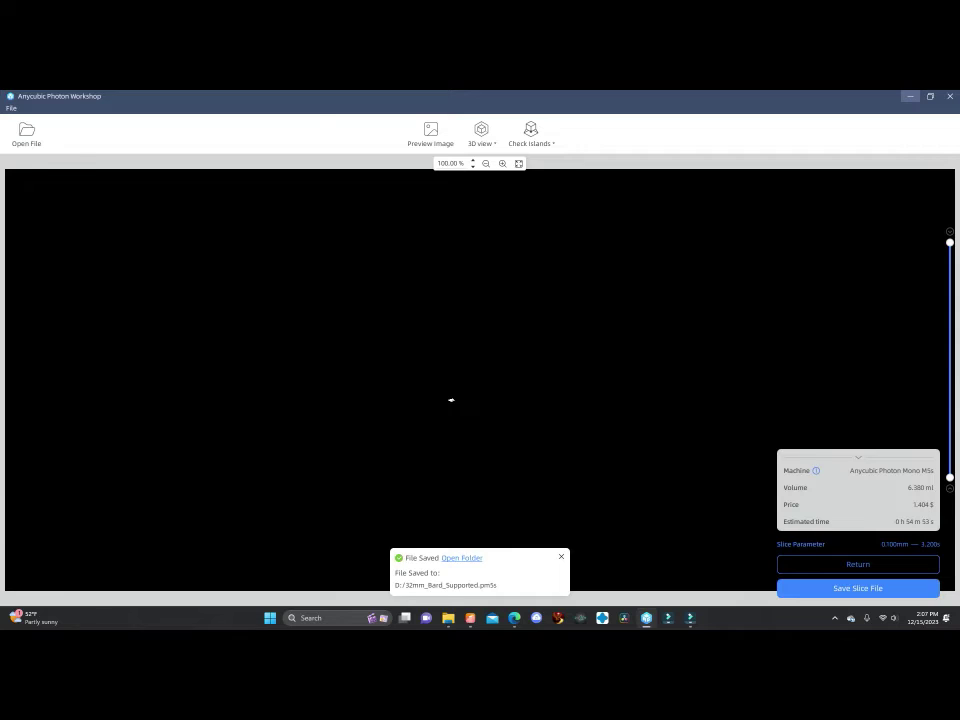
Step: Switch to the Loot Studios Bundle Library in the browser and look through the bundles not owned, loading more of them
left_click(910, 96)
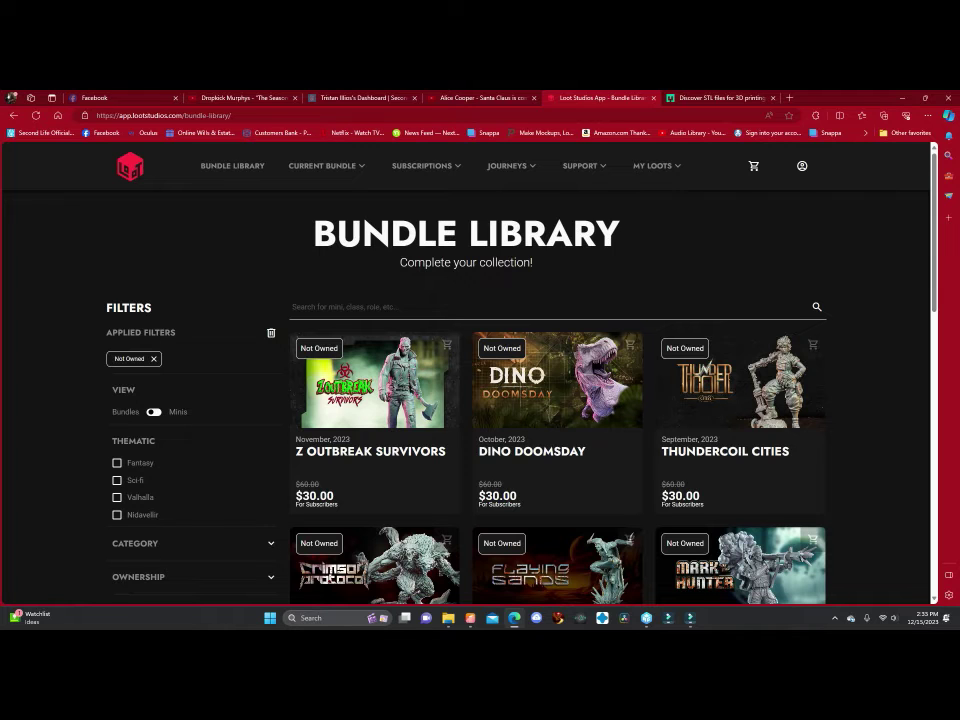
scroll(558, 400, "down", 6)
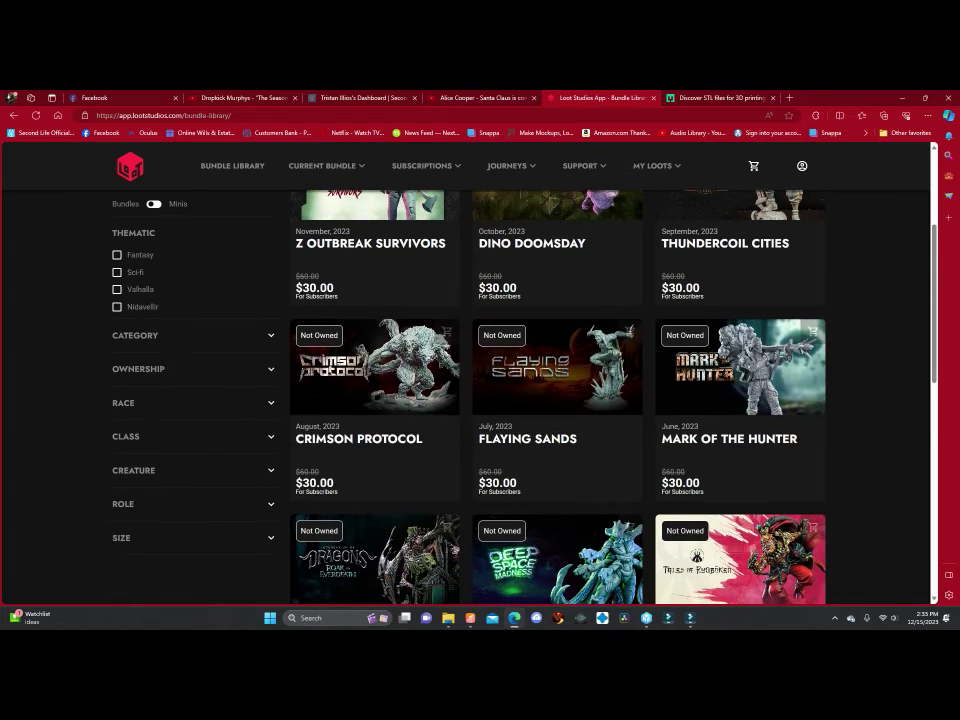
scroll(558, 400, "down", 4)
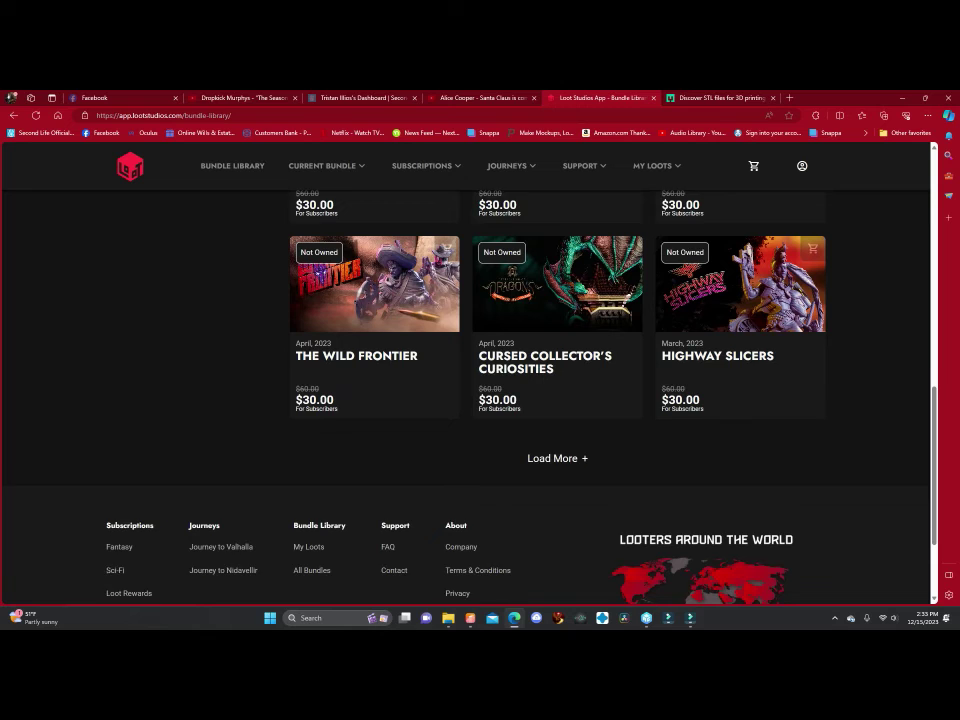
left_click(557, 446)
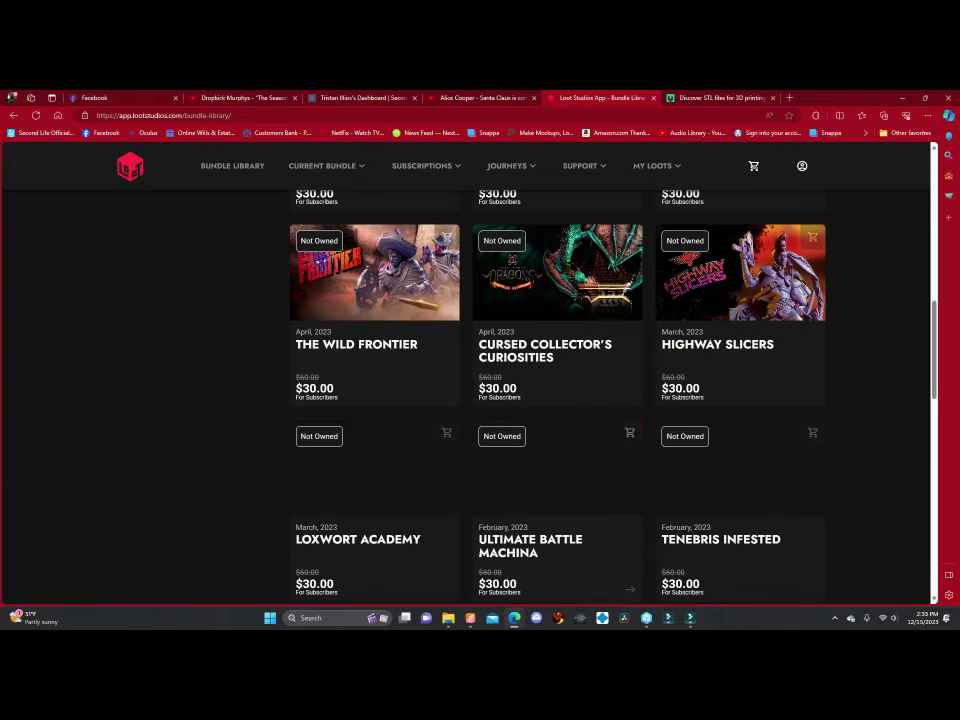
scroll(558, 400, "down", 3)
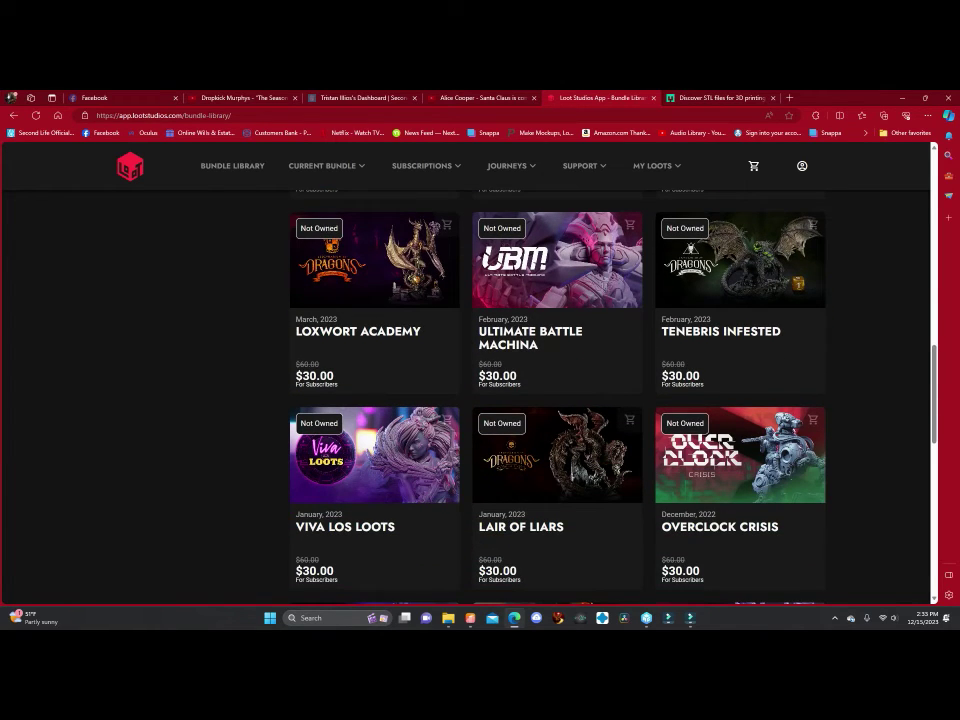
scroll(558, 400, "down", 2)
scroll(558, 400, "down", 2)
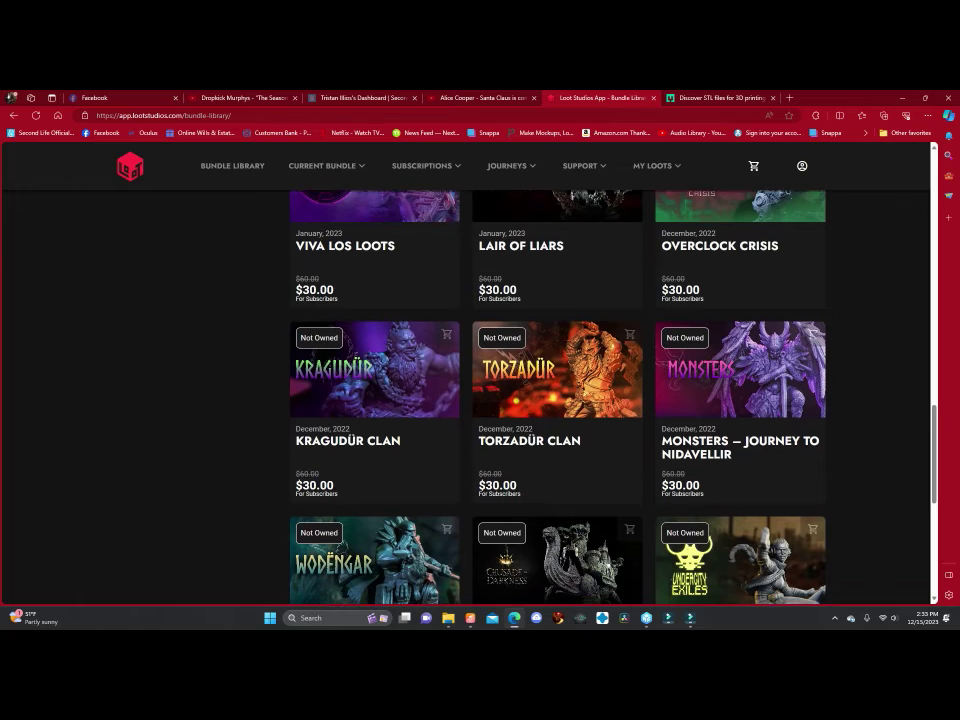
scroll(558, 400, "down", 3)
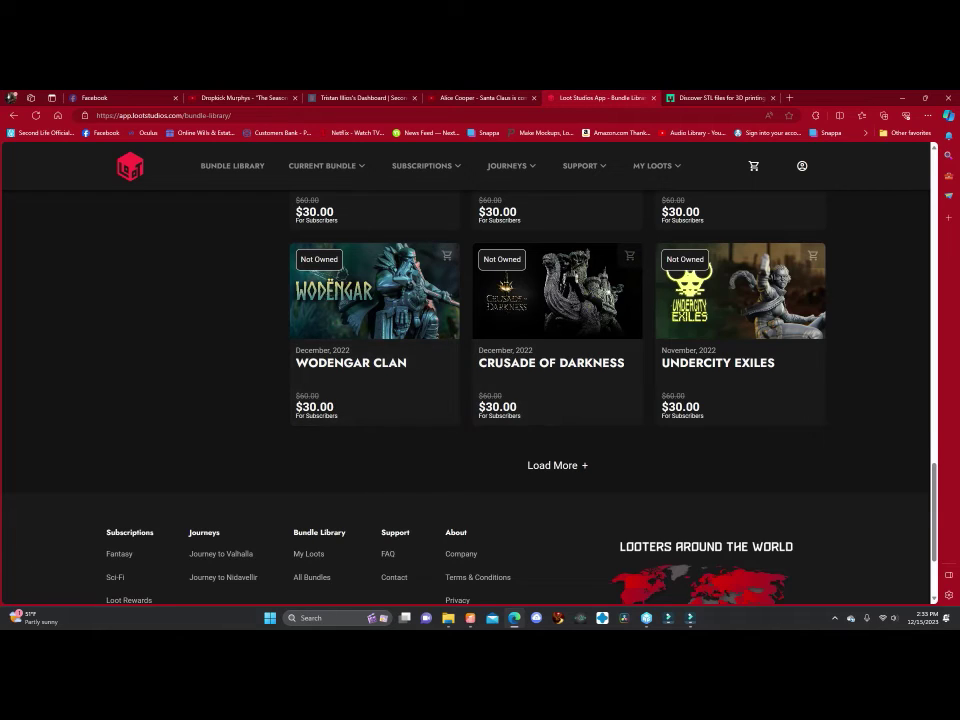
scroll(557, 400, "up", 10)
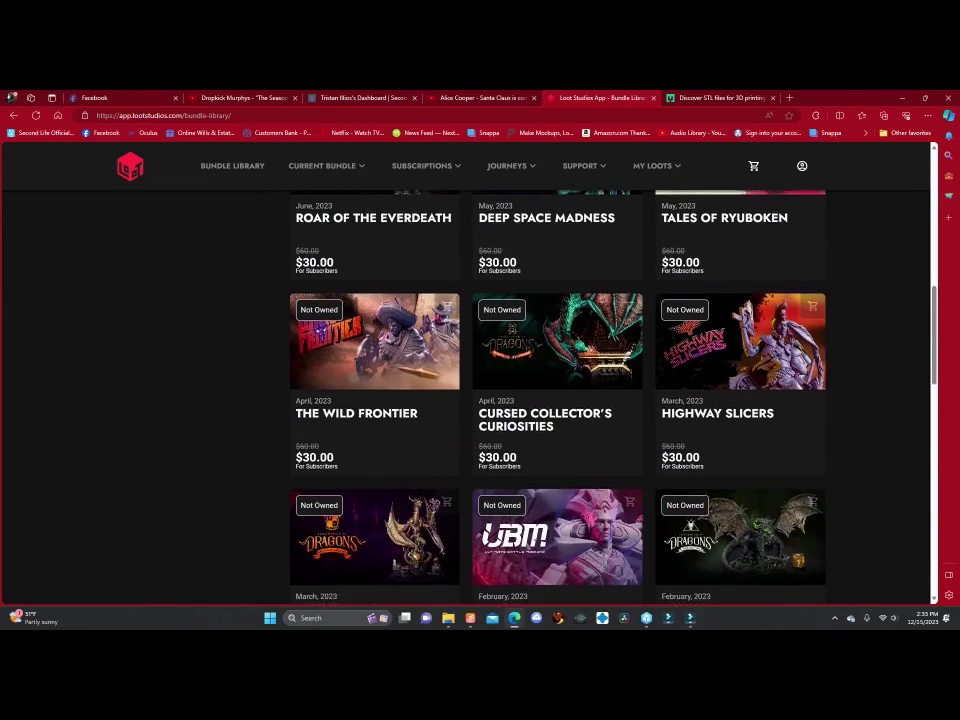
scroll(557, 400, "up", 5)
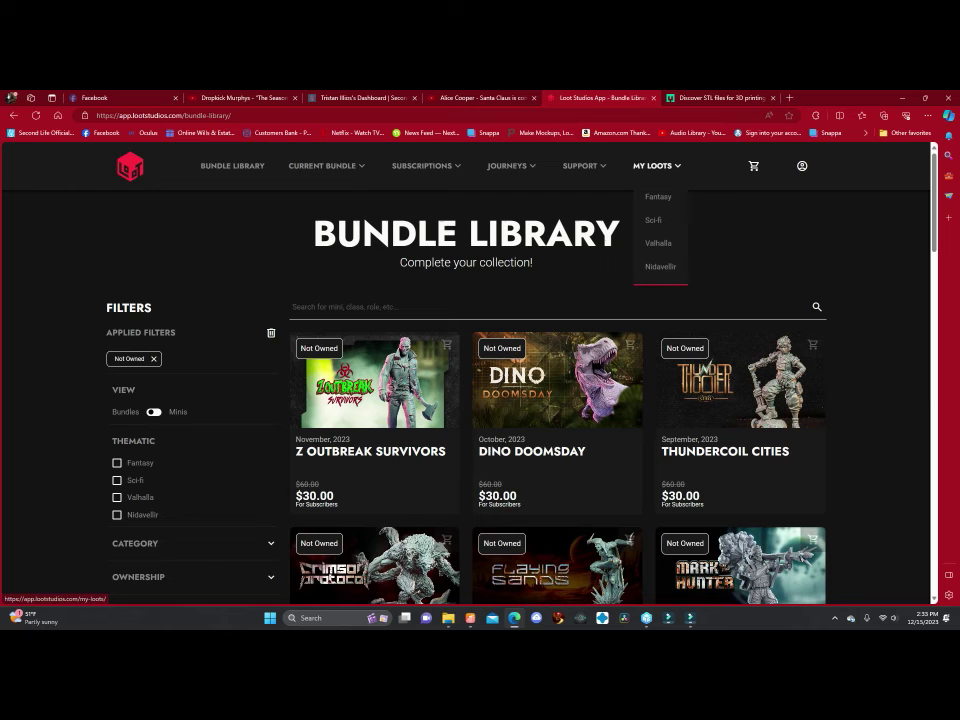
Step: Show the owned bundles in My Loots and look through the first batch from Flames of Wrath to Samurai Neon Mask
left_click(657, 166)
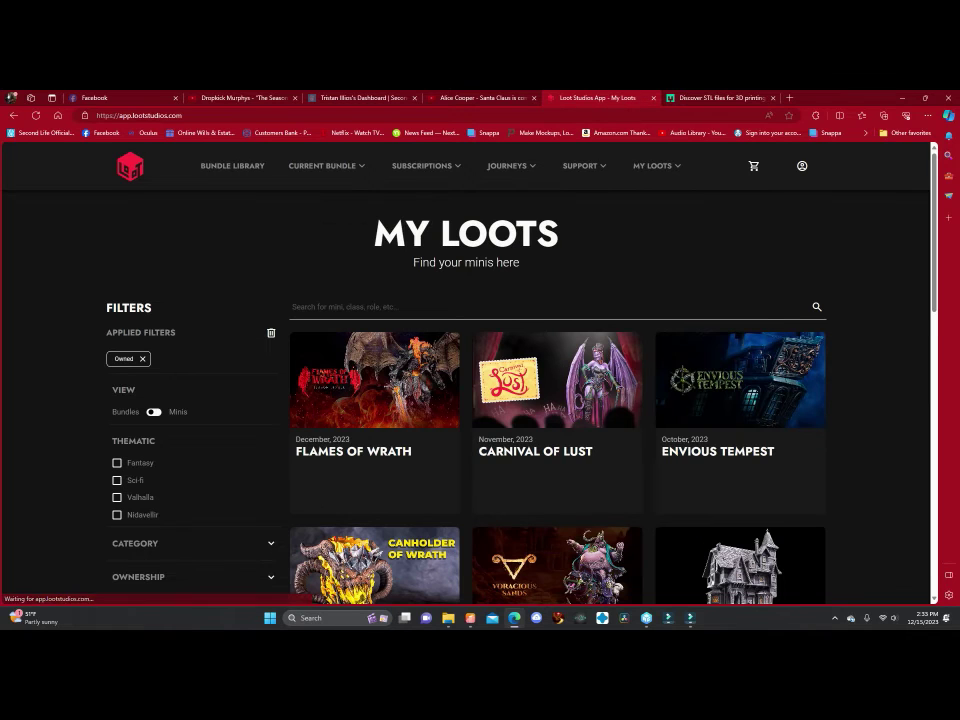
scroll(557, 400, "down", 3)
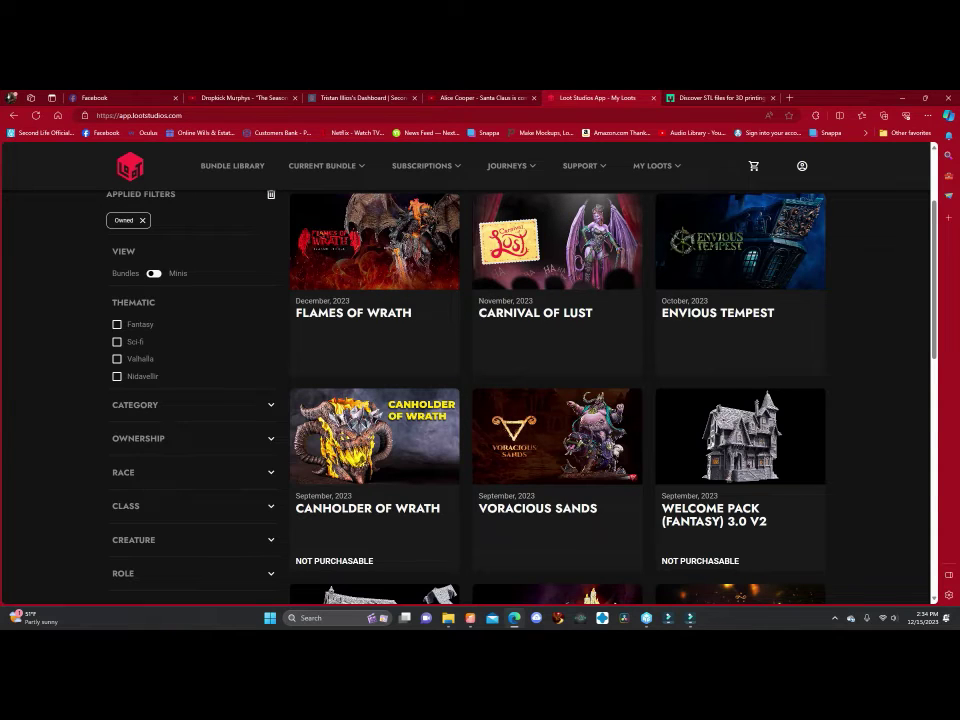
scroll(375, 420, "up", 3)
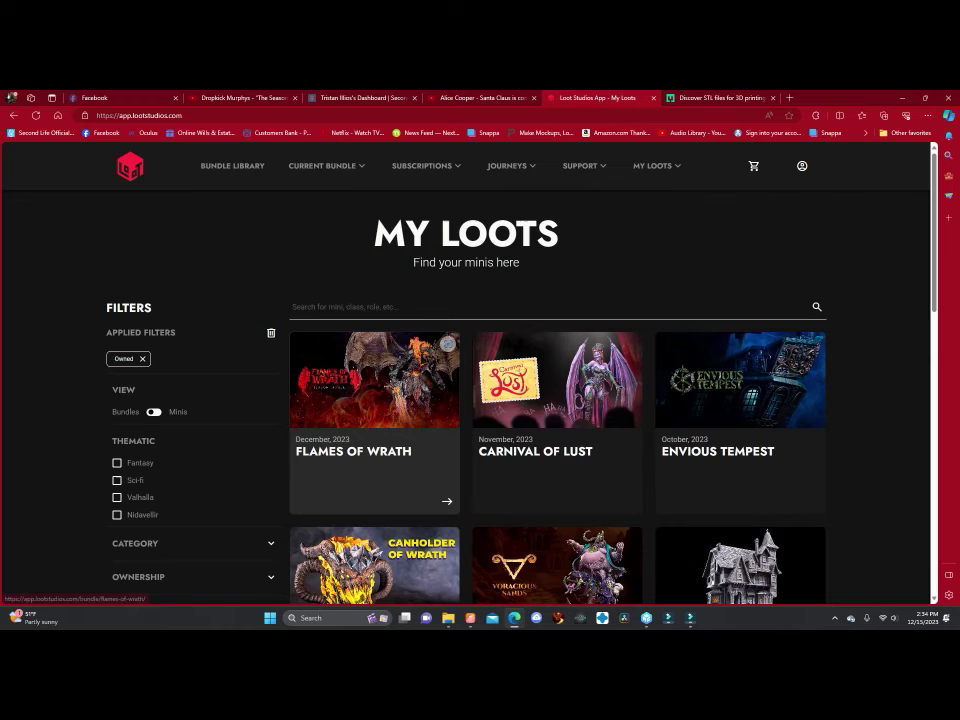
scroll(375, 420, "down", 3)
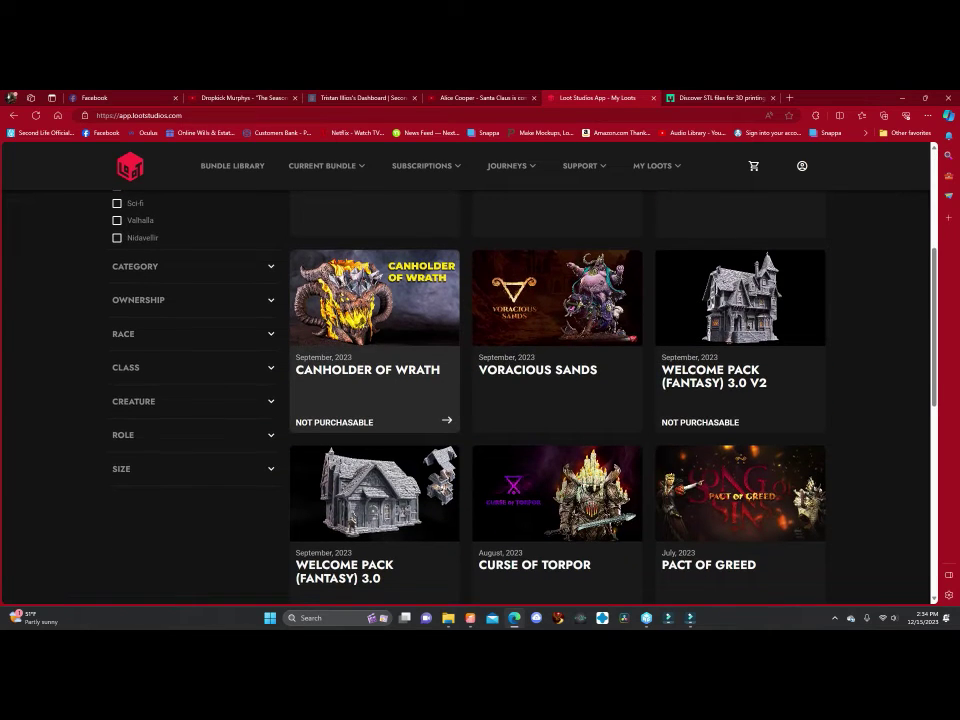
scroll(375, 420, "down", 2)
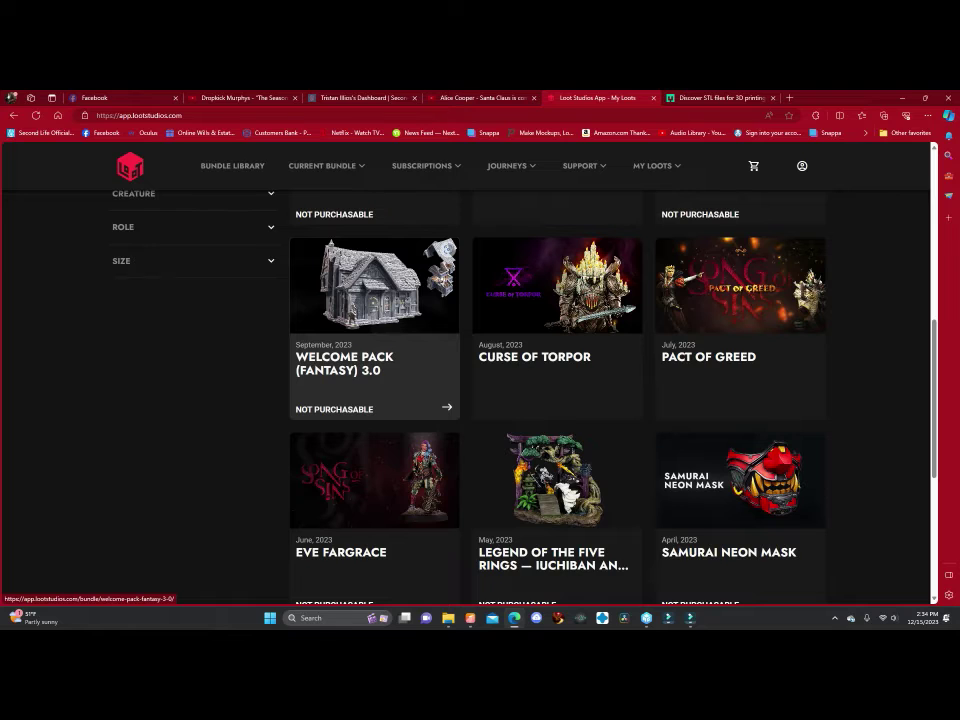
scroll(375, 420, "down", 4)
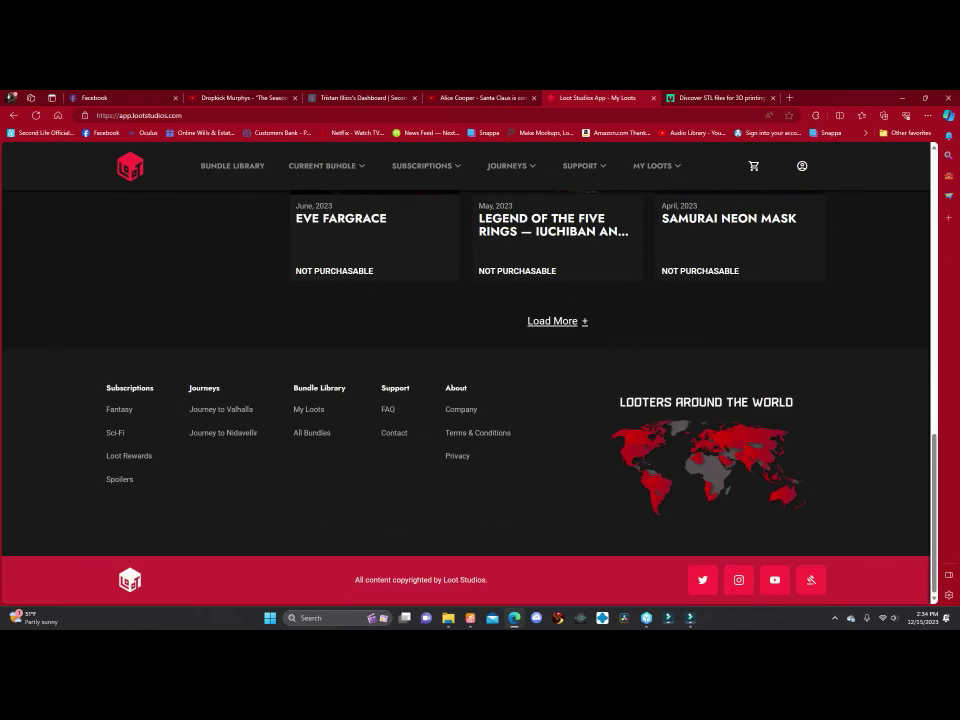
Step: Load the remaining older bundles in My Loots and open the Welcome Pack (Fantasy) bundle from its end
left_click(557, 321)
scroll(557, 321, "down", 2)
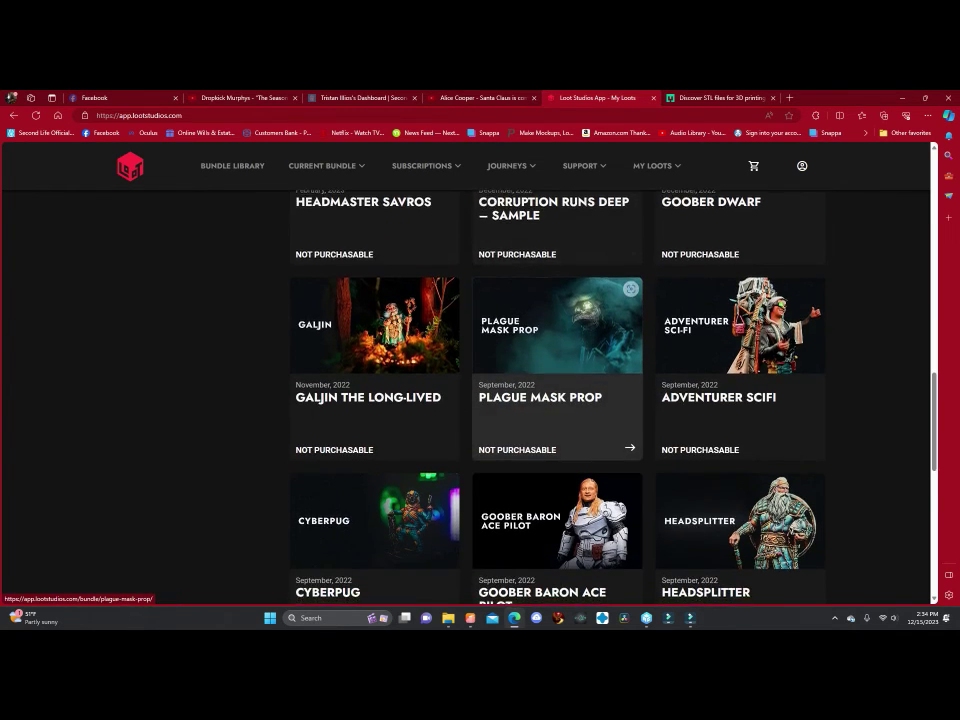
scroll(557, 321, "down", 5)
left_click(557, 321)
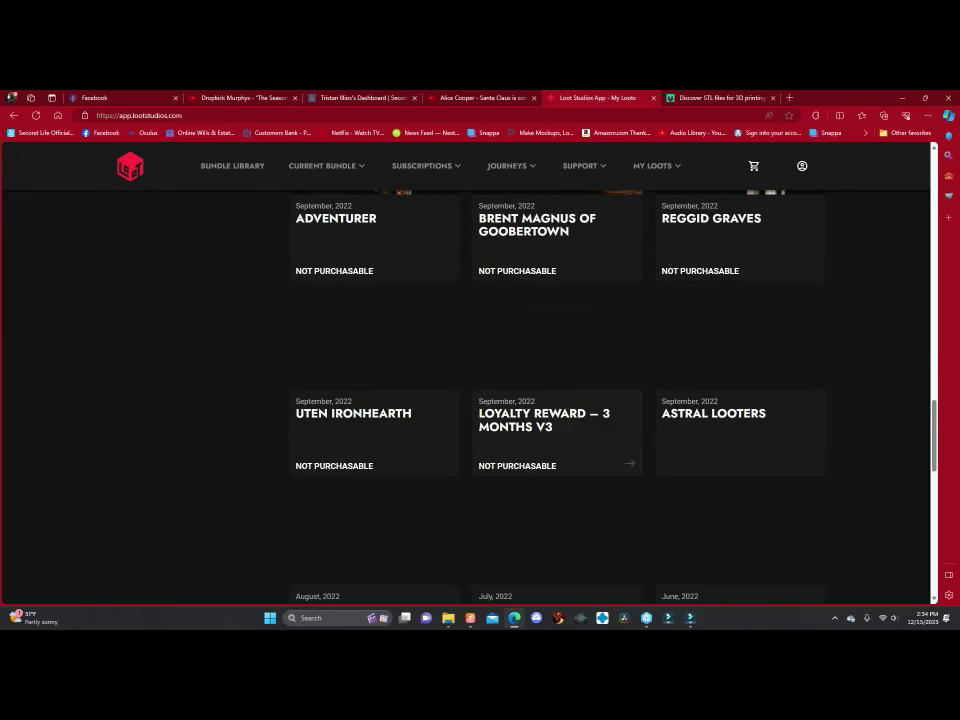
scroll(557, 321, "down", 5)
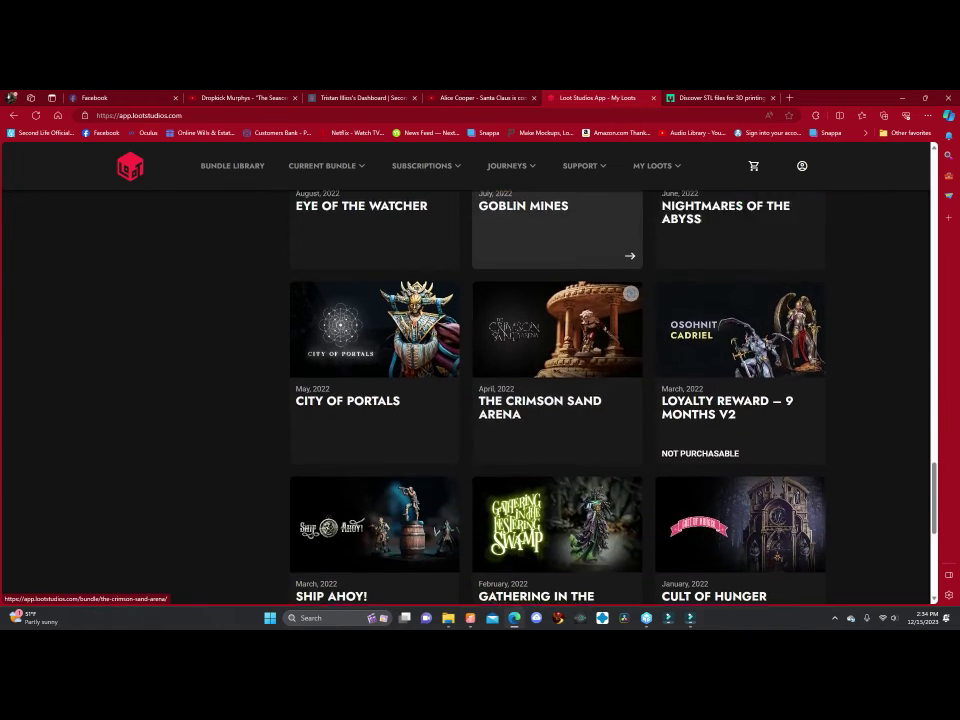
scroll(557, 325, "down", 4)
left_click(557, 330)
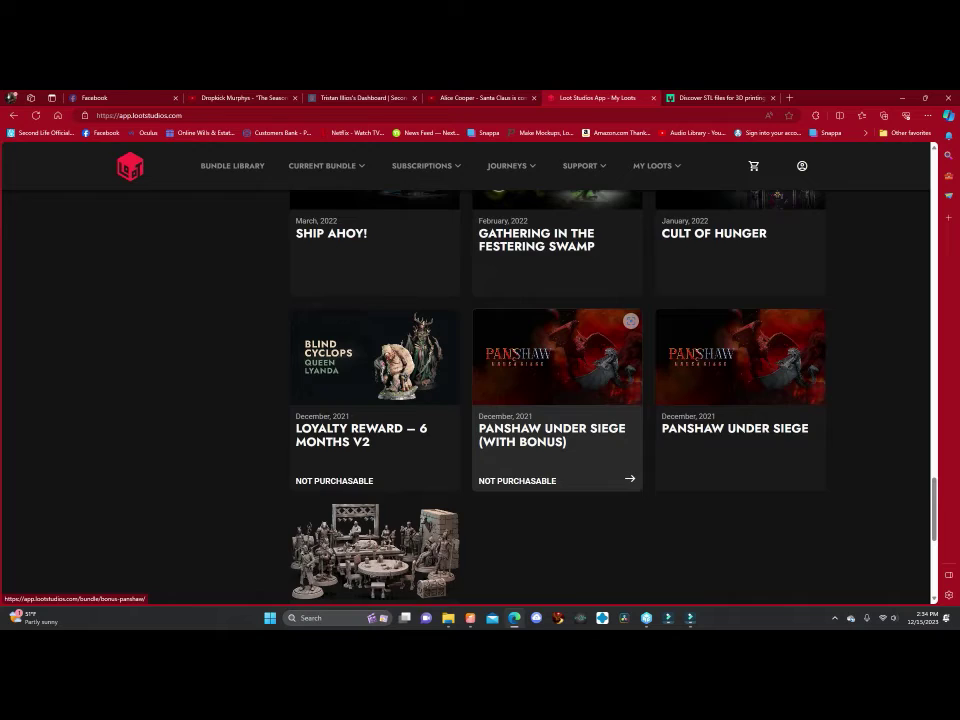
scroll(557, 330, "down", 3)
left_click(385, 420)
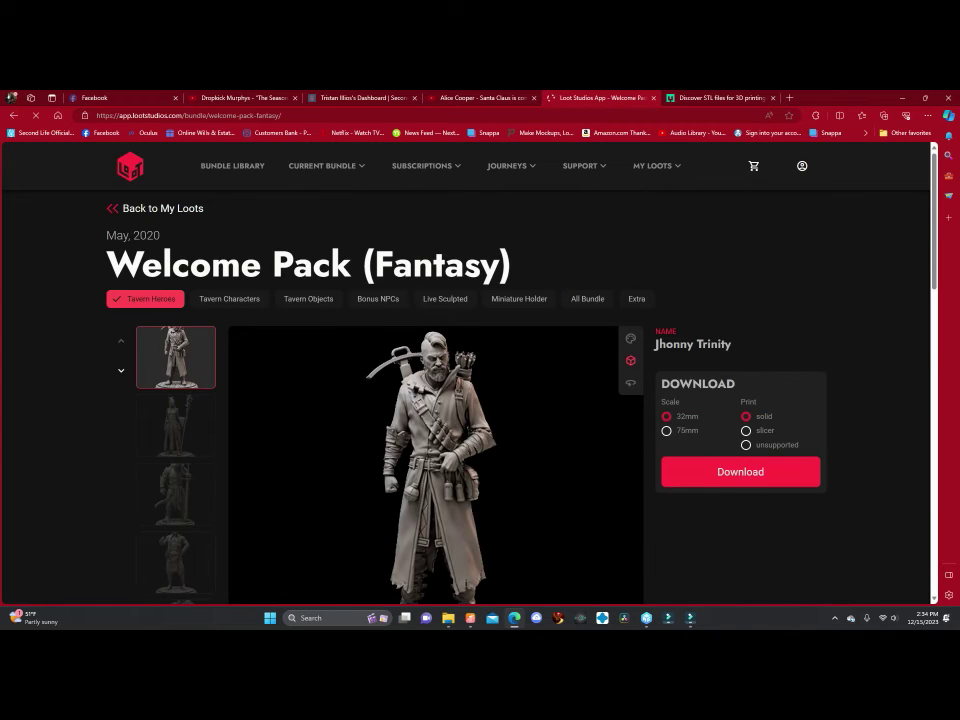
Step: Show the pack's All Bundle section and view its Tavern Heroes, Tavern Characters and Tavern Objects sets
scroll(630, 282, "down", 2)
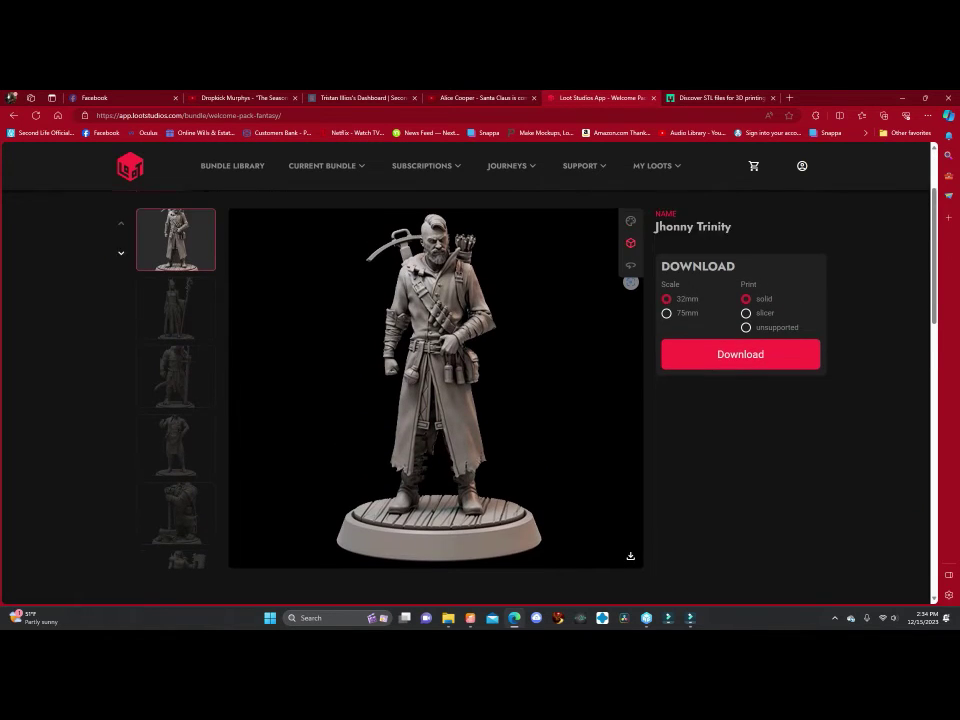
scroll(630, 282, "up", 1)
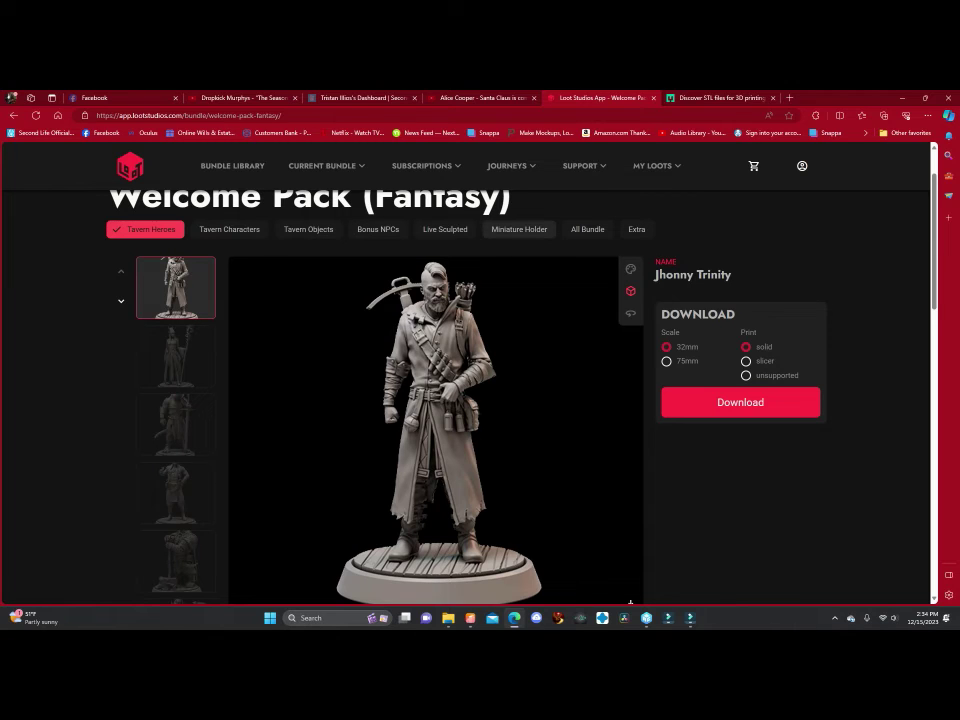
left_click(587, 230)
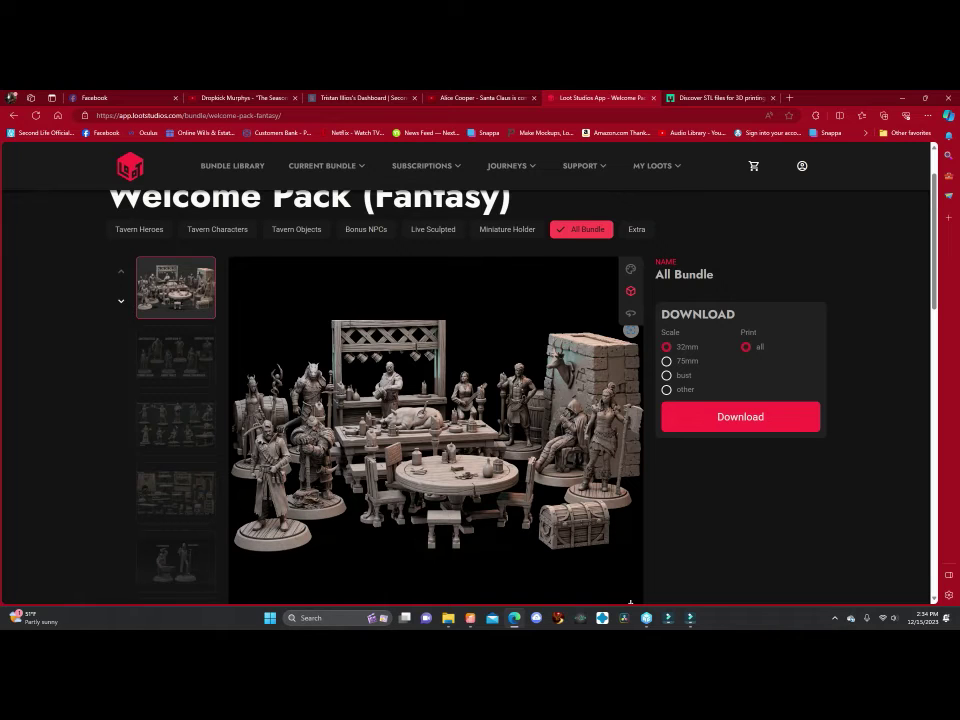
left_click(176, 357)
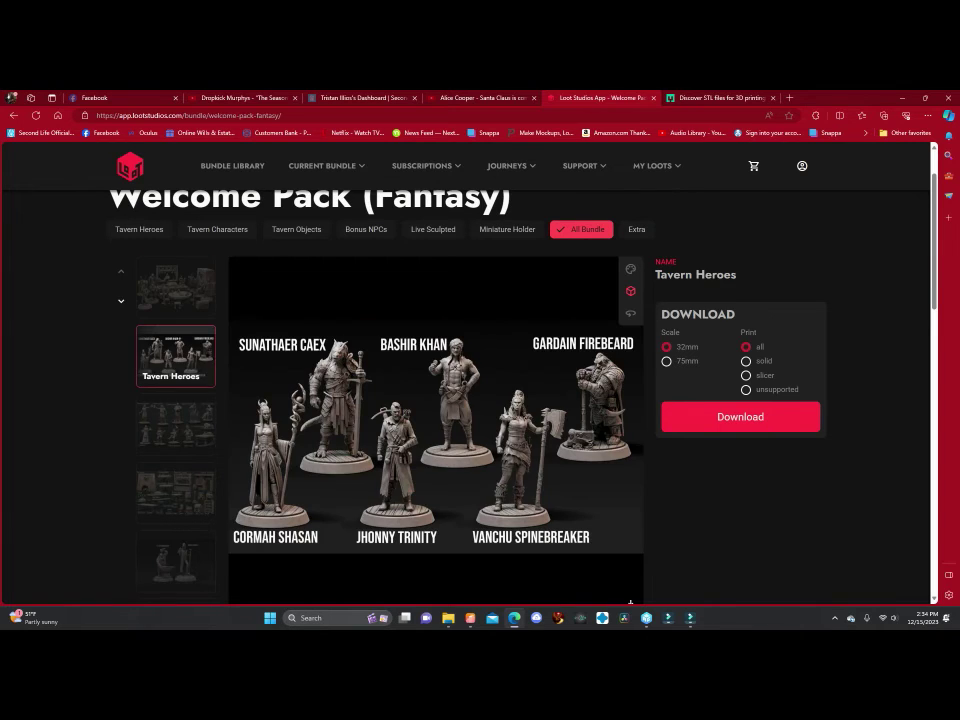
key("Down")
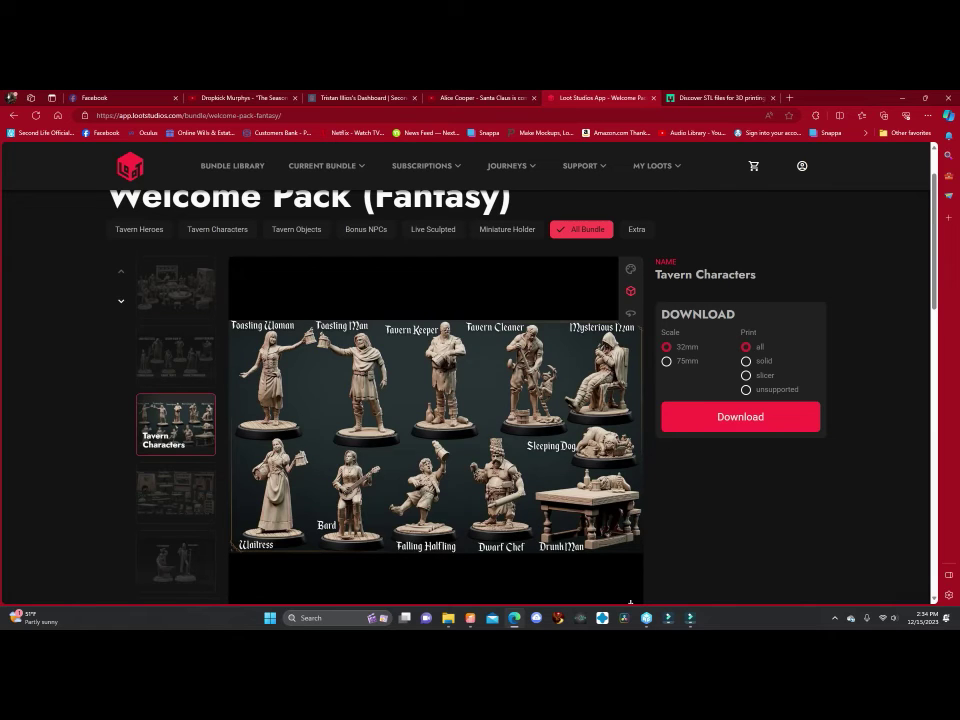
key("Down")
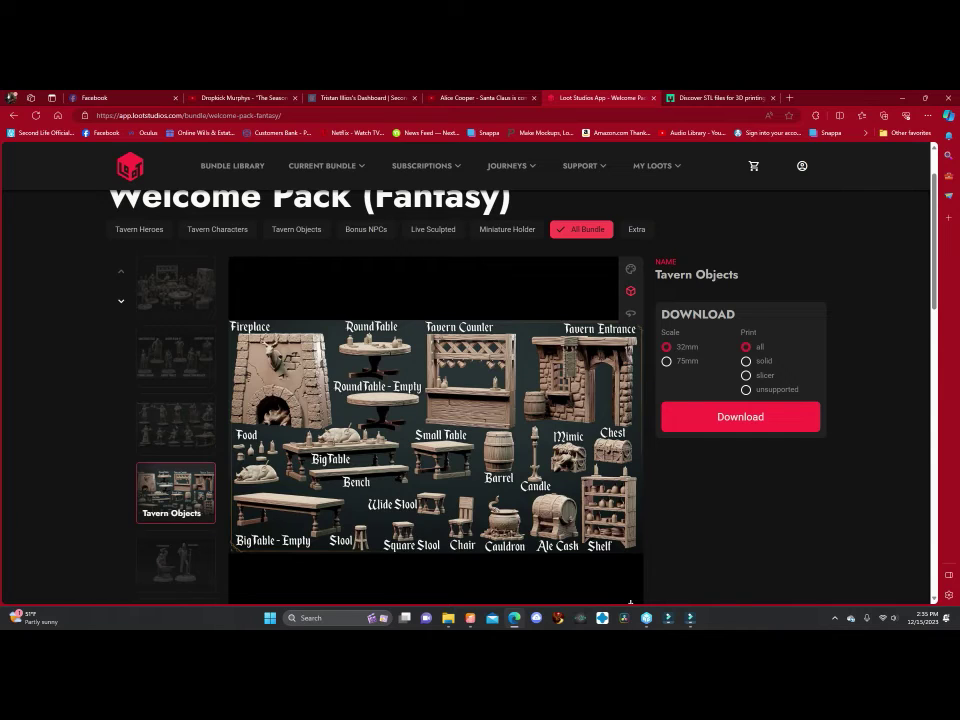
Step: View the Bonus NPCs and Live Sculpted sets, and return to the Tavern Objects set
scroll(175, 470, "down", 2)
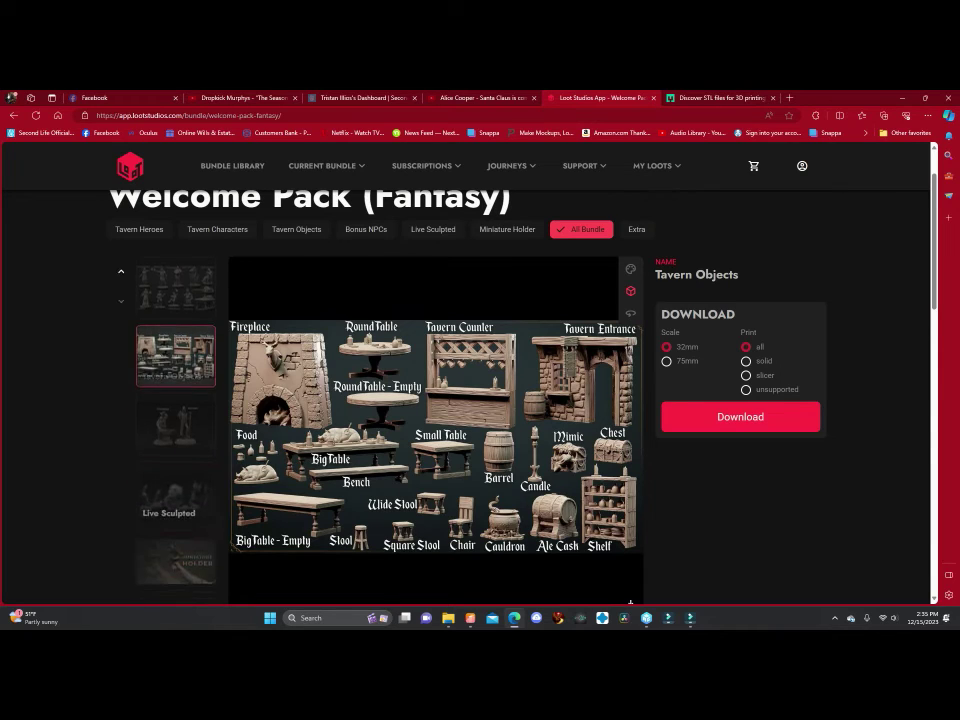
left_click(175, 424)
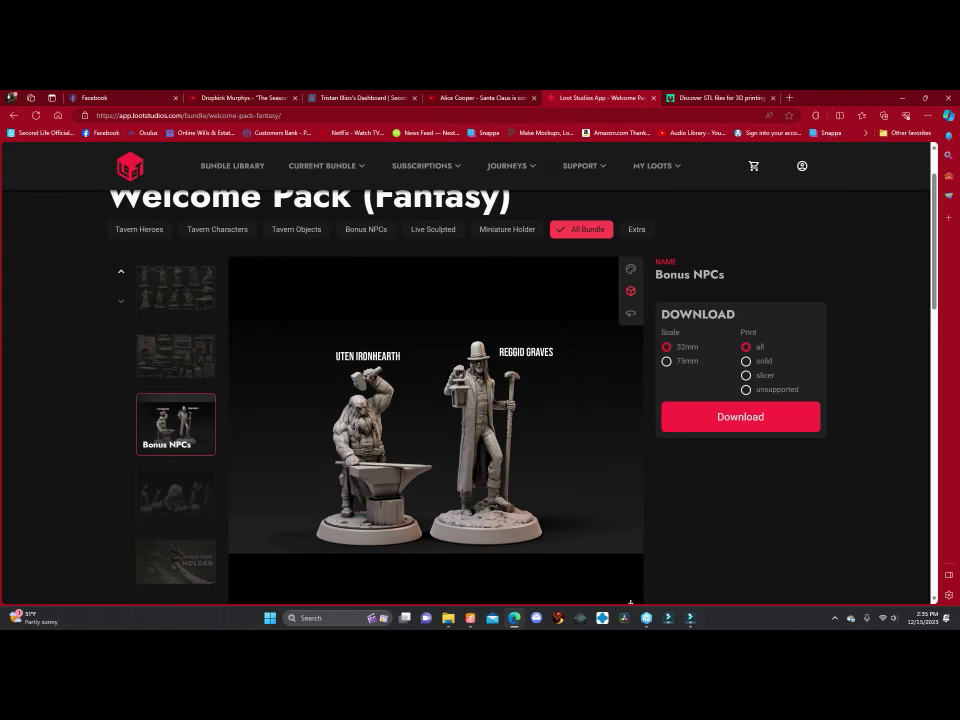
left_click(175, 492)
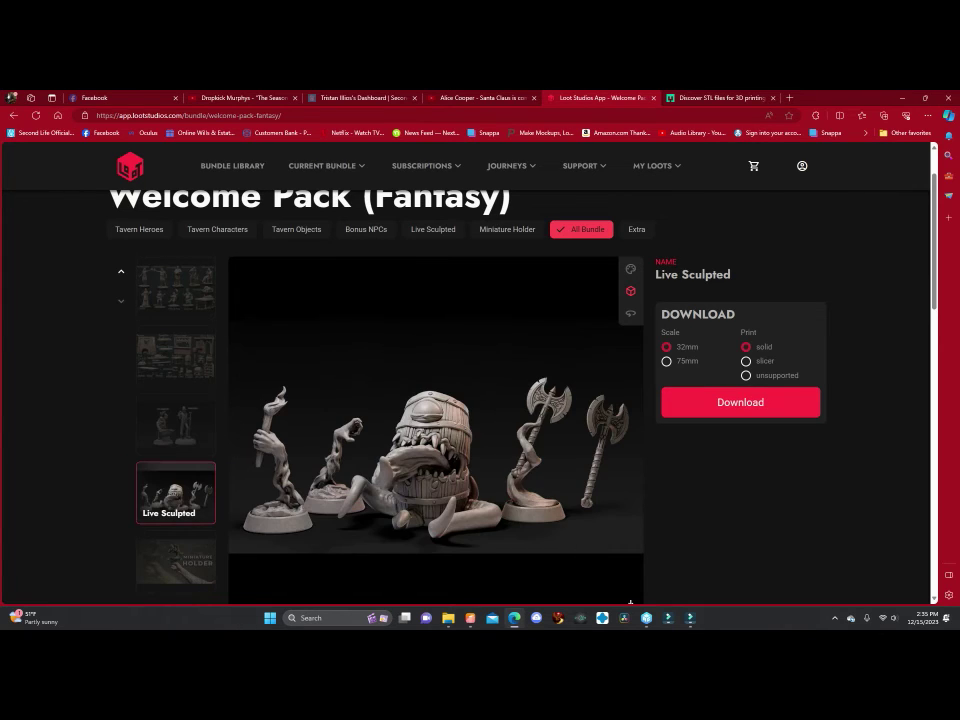
left_click(175, 356)
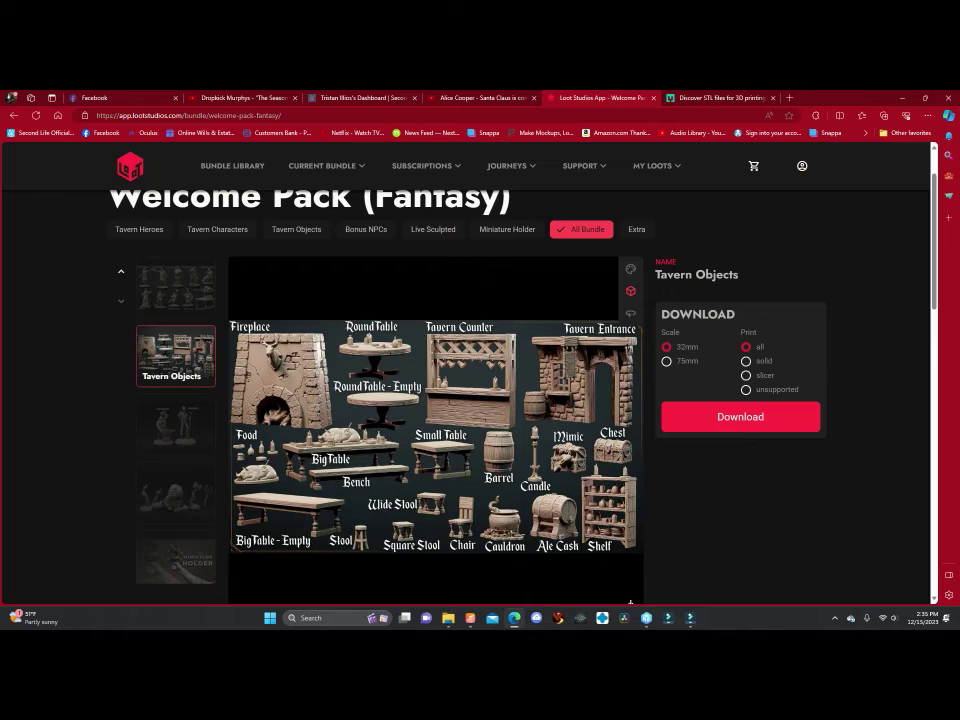
scroll(175, 420, "up", 2)
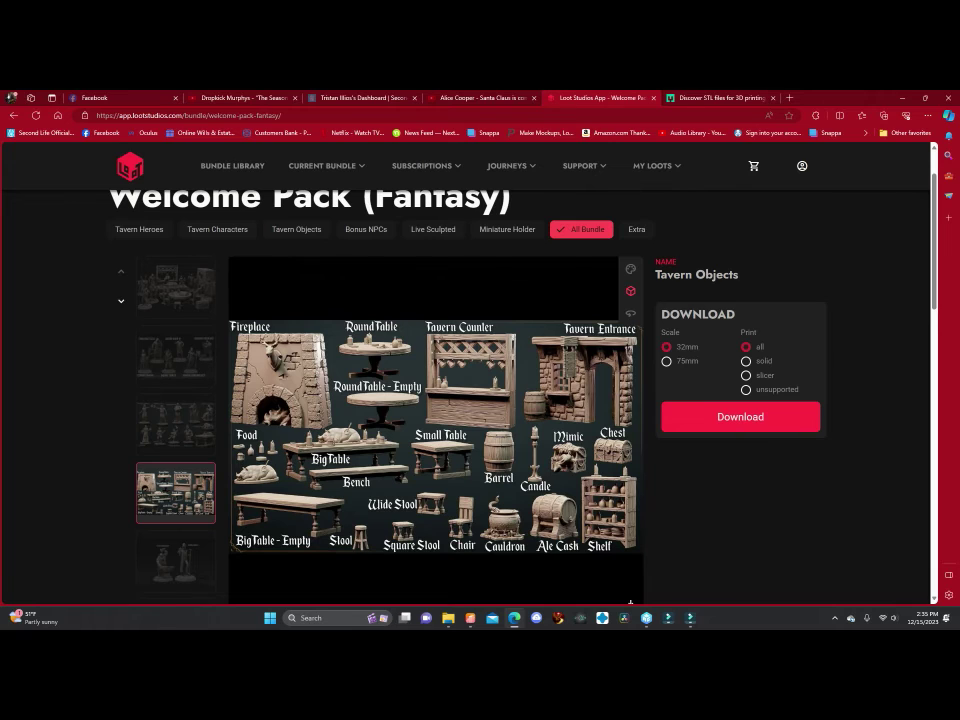
Step: Switch to the MyMiniFactory site, open its Tribes page and look through the Fantasy, Sci-fi, RPG and Wargaming tribes
key("ctrl+Tab")
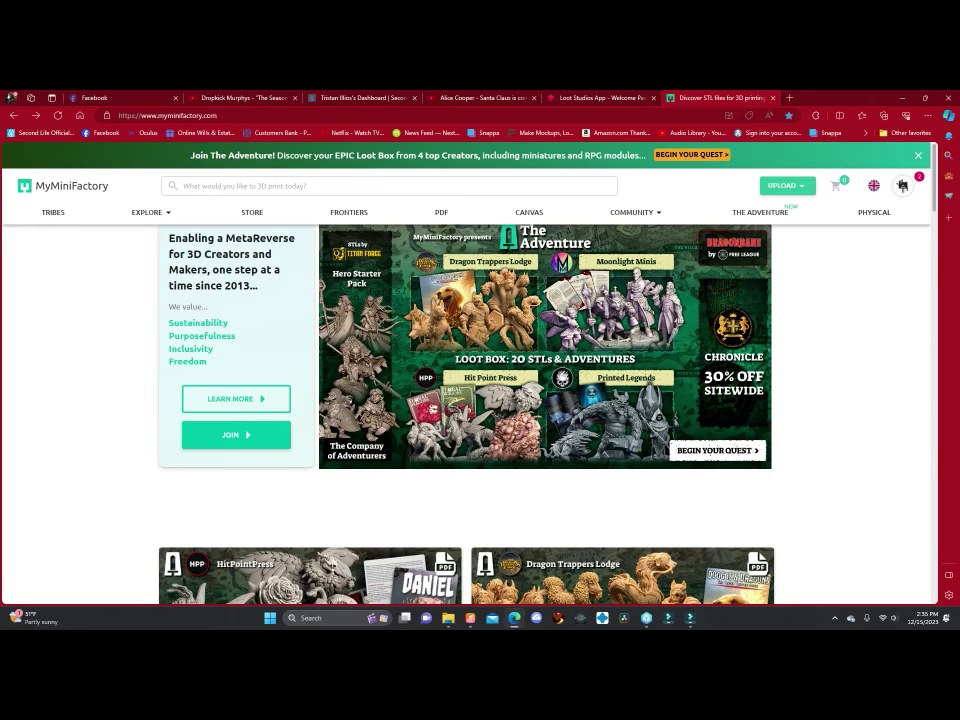
left_click(53, 212)
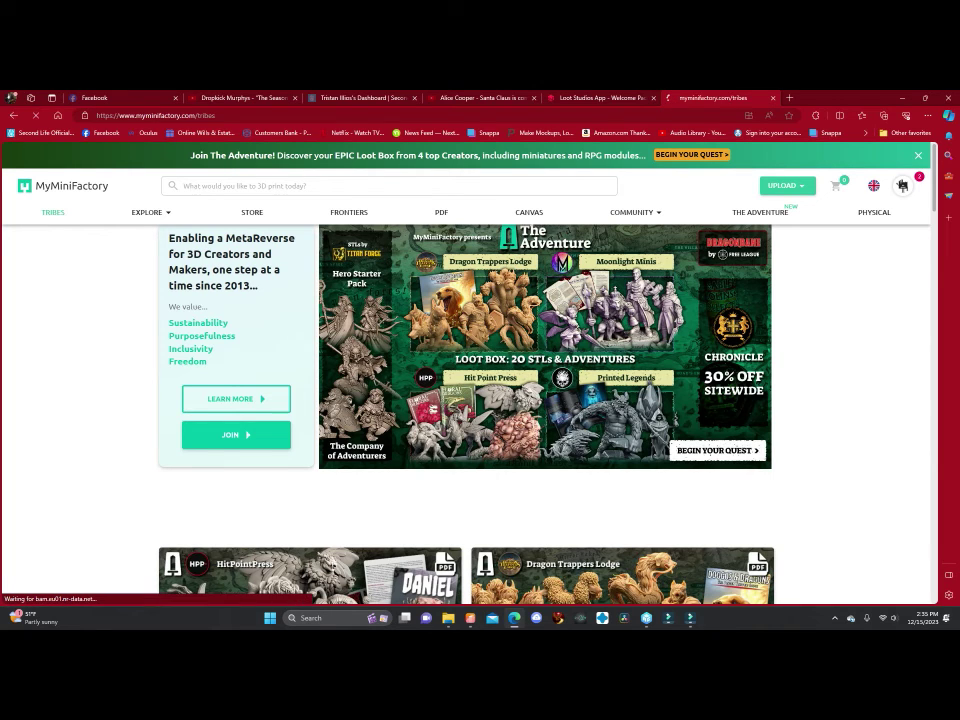
scroll(180, 340, "down", 3)
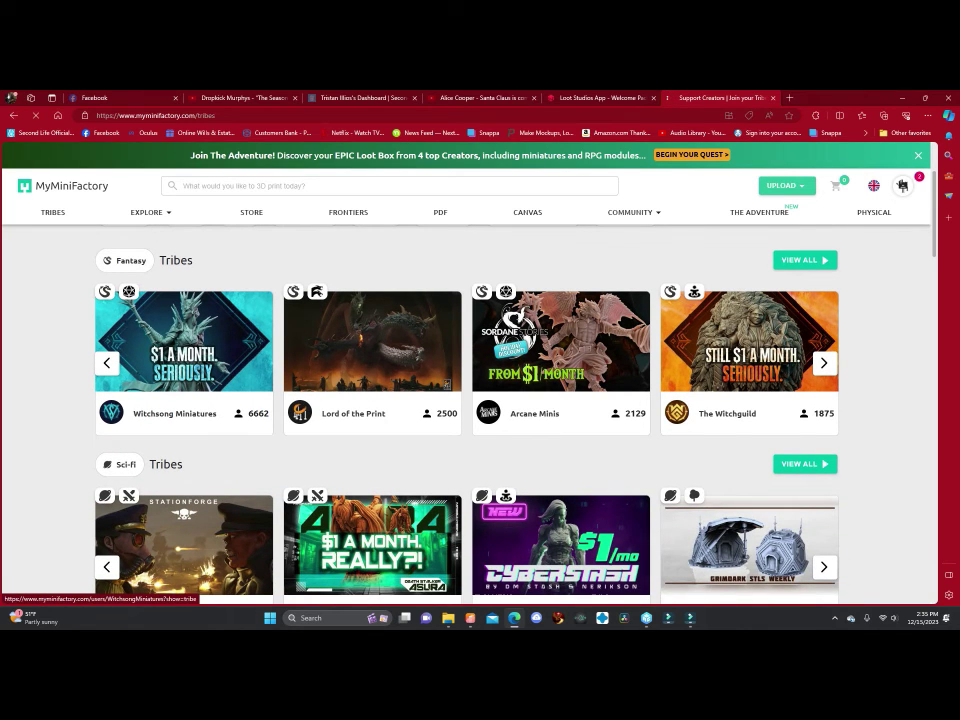
scroll(180, 300, "down", 2)
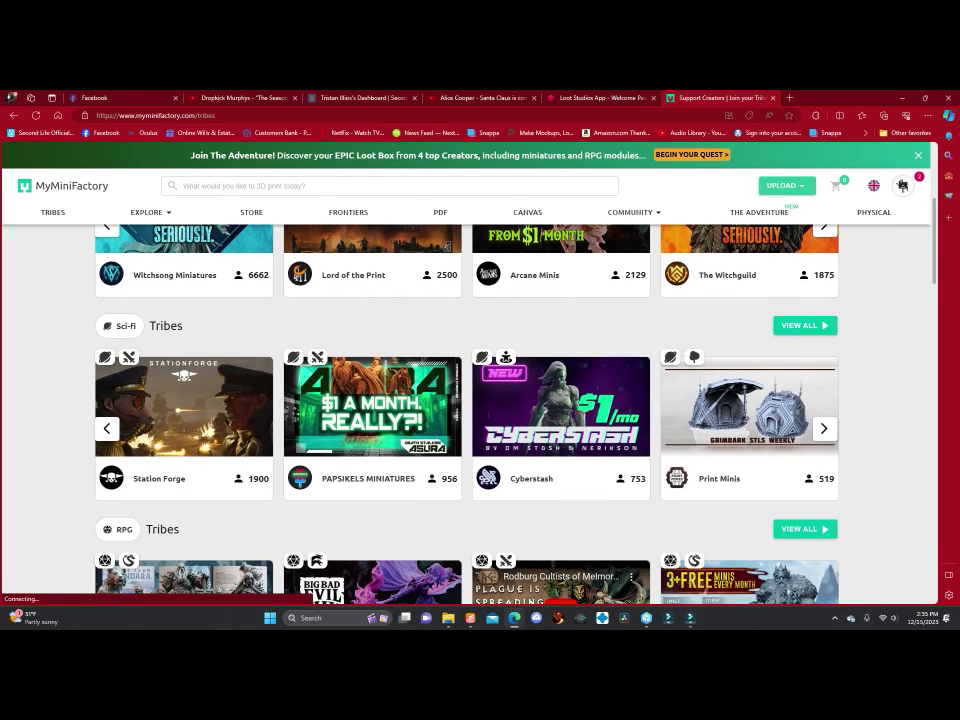
scroll(466, 400, "down", 3)
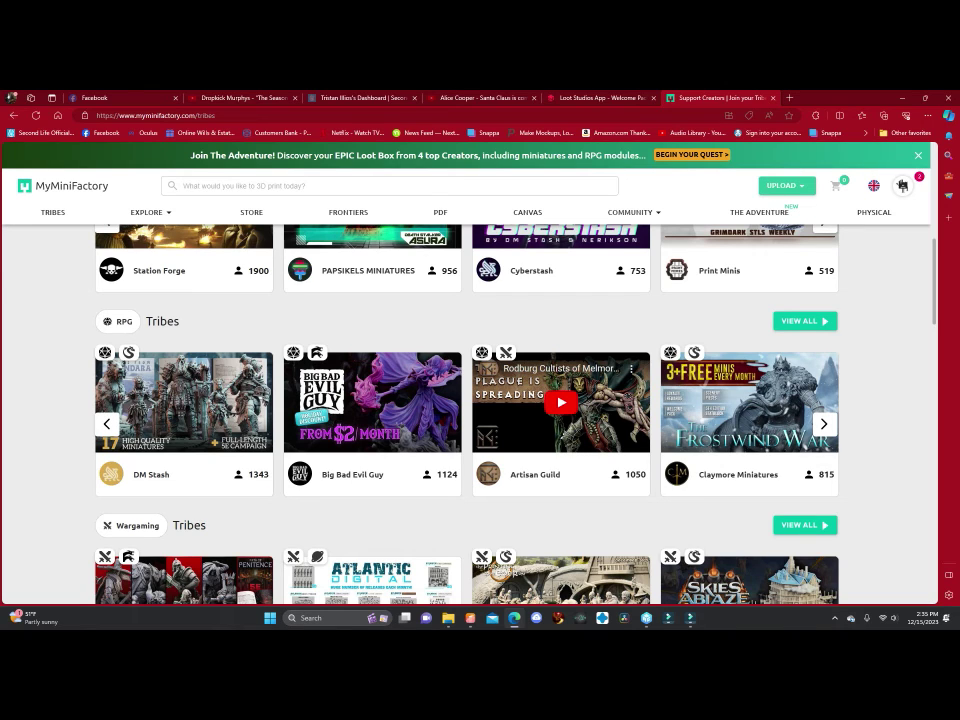
scroll(466, 400, "down", 3)
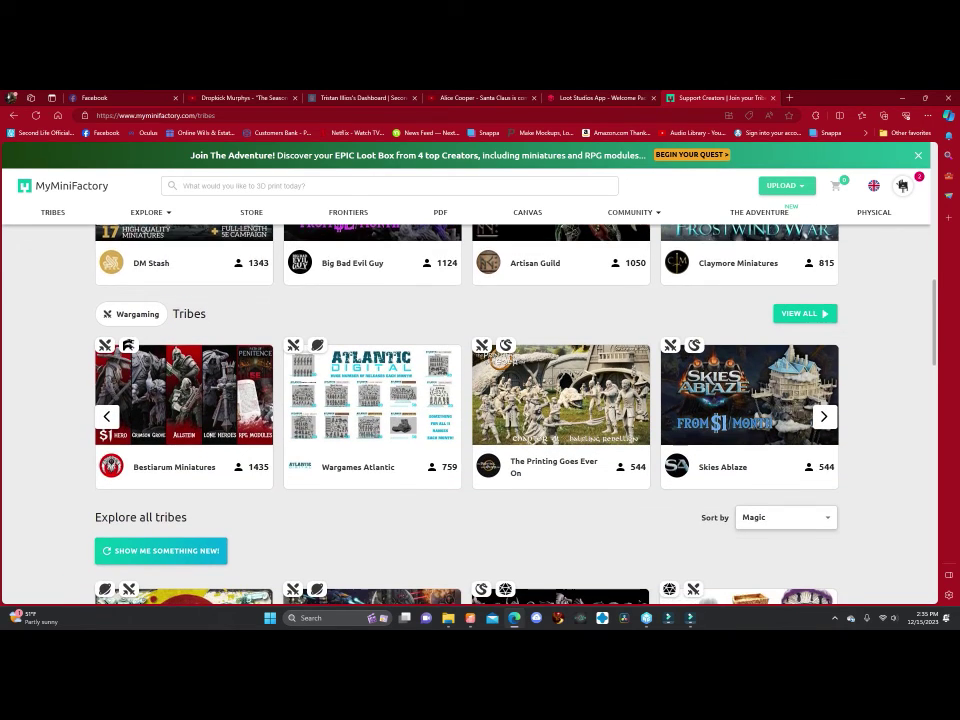
scroll(466, 400, "down", 1)
scroll(466, 400, "up", 5)
scroll(466, 400, "up", 5)
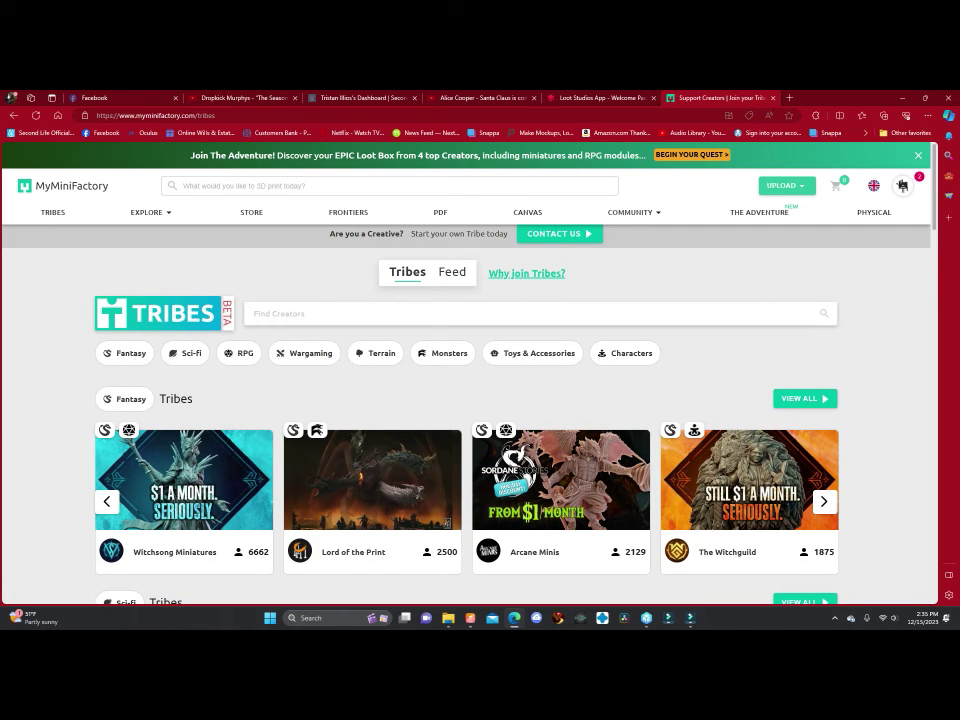
Step: Open the account's object library, view the enlarged image of A Fairy Christmas Collection and close it
left_click(903, 185)
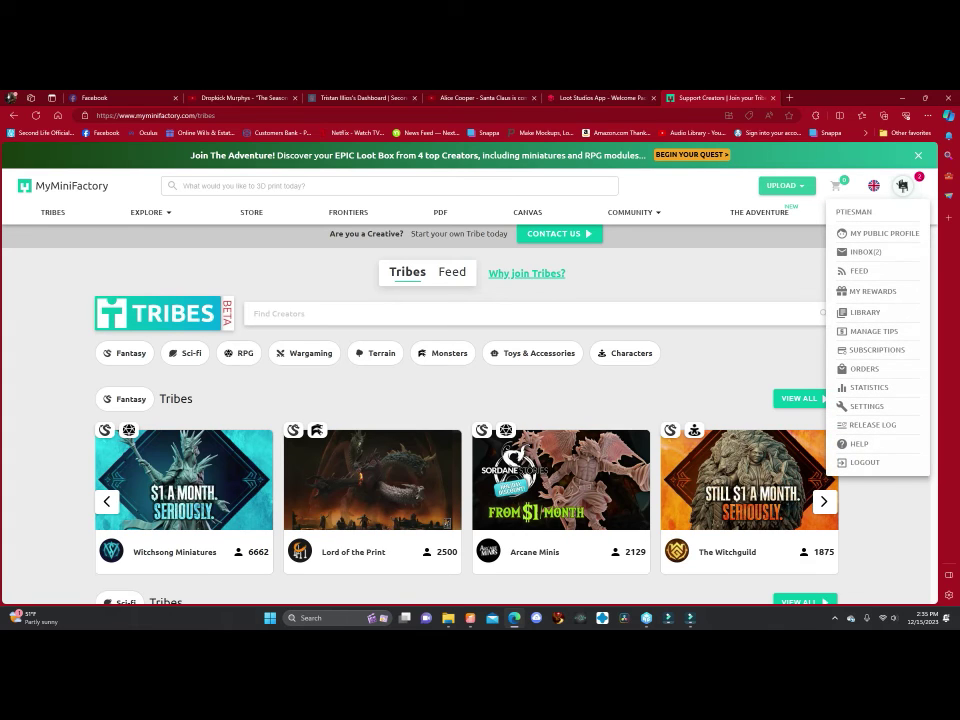
left_click(865, 312)
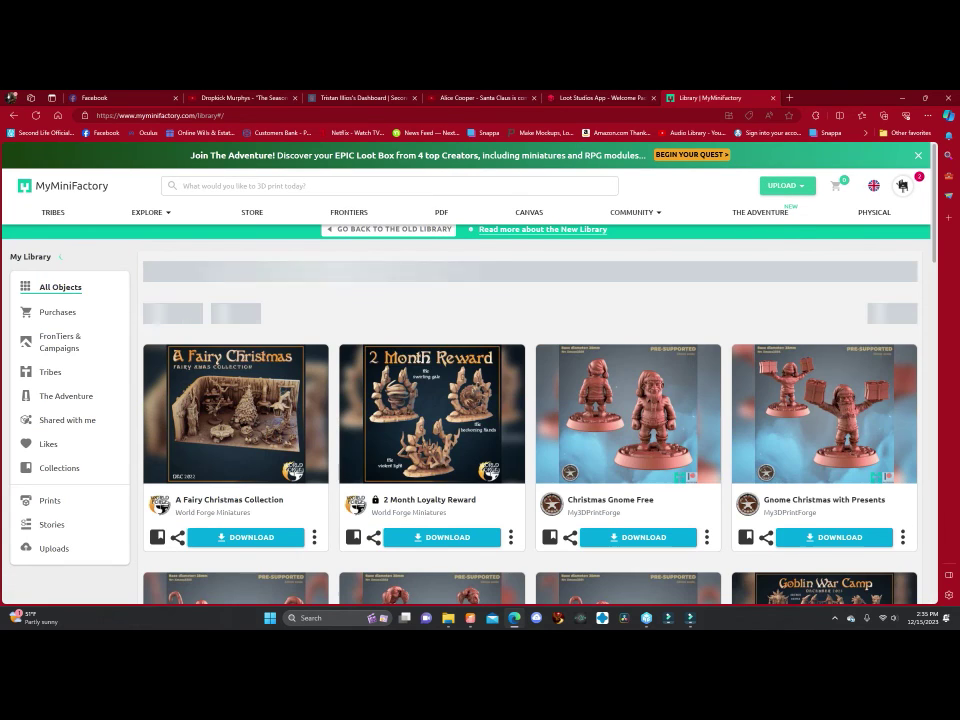
scroll(430, 400, "down", 1)
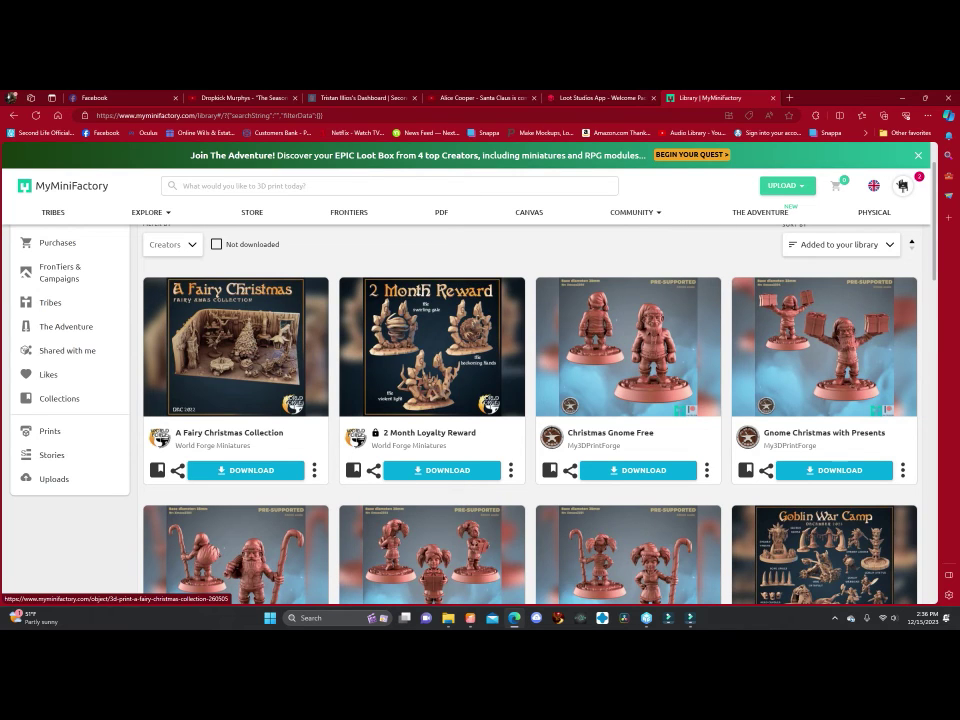
left_click(236, 346)
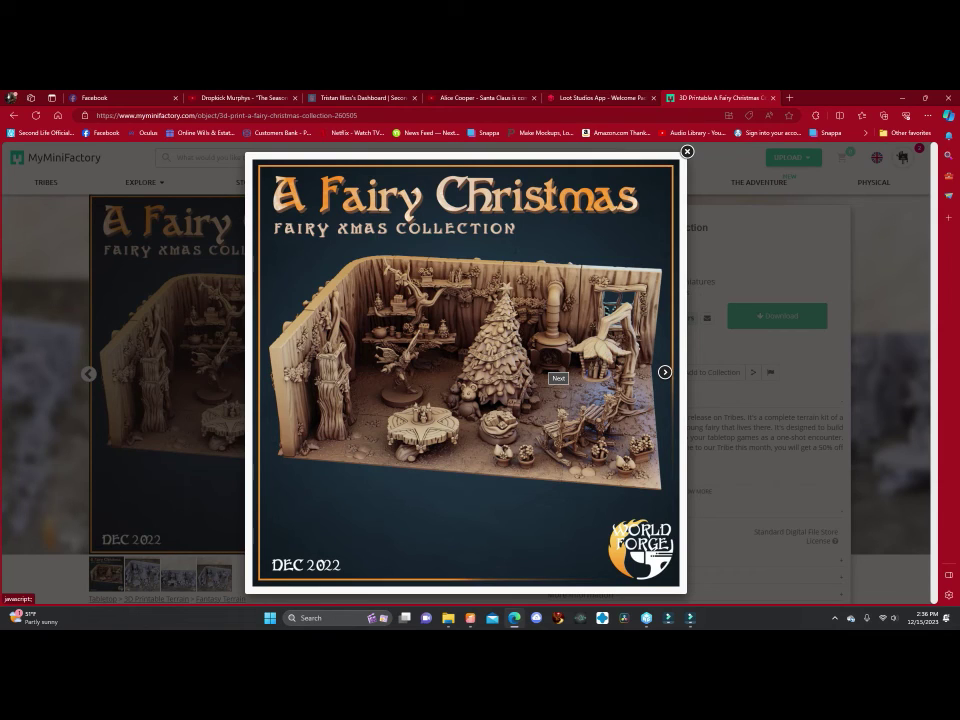
left_click(687, 152)
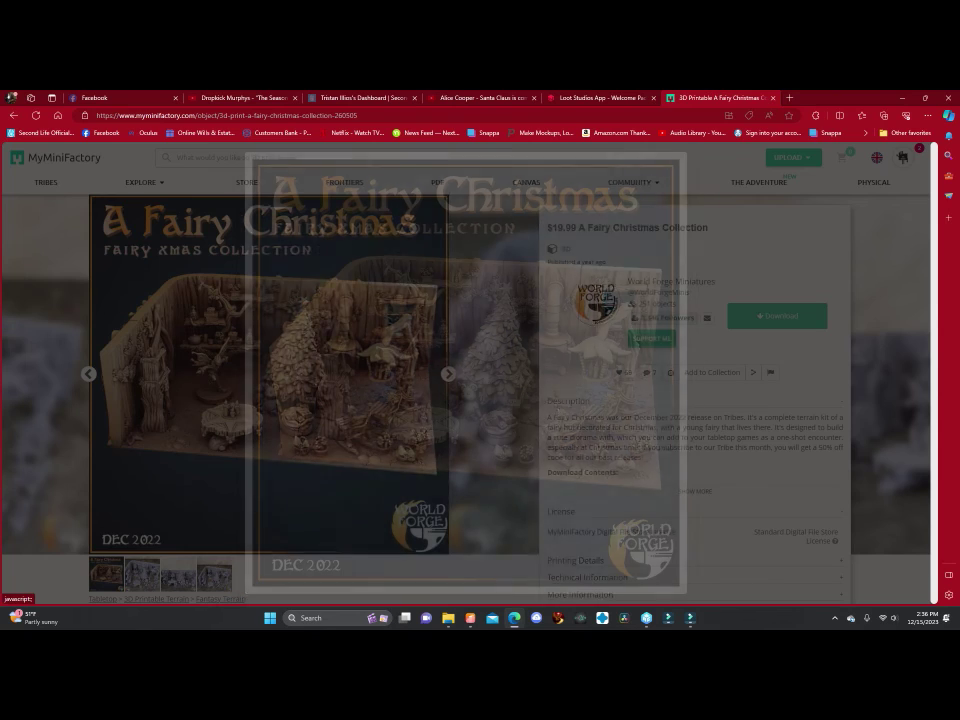